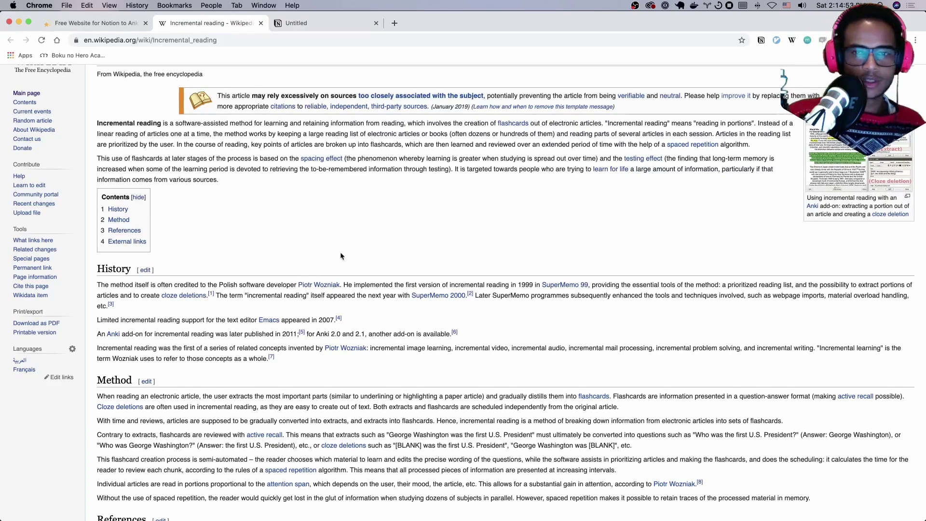
Enlarge the Incremental reading article to 175% and read its introduction.
{"action": "key", "text": "super+plus"}
{"action": "key", "text": "super+plus"}
{"action": "key", "text": "super+plus"}
{"action": "key", "text": "super+plus"}
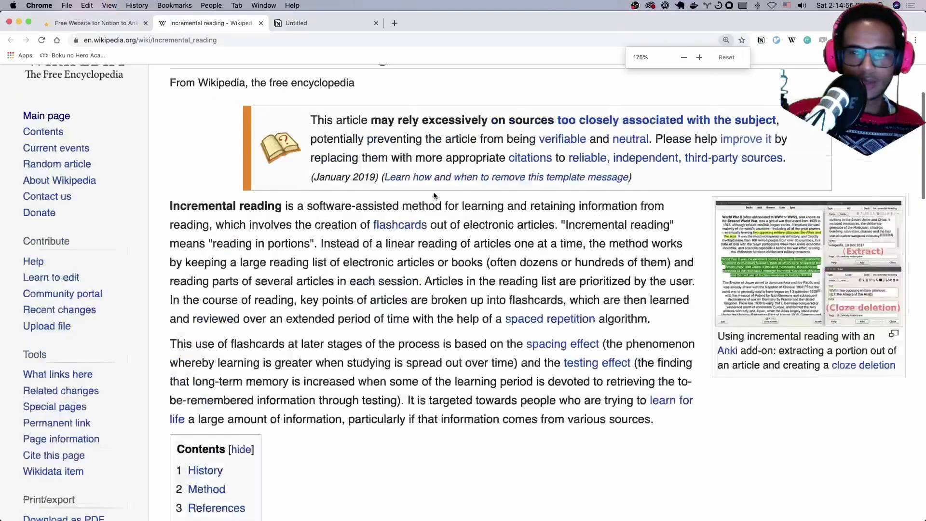
{"action": "scroll", "coordinate": [403, 213], "scroll_direction": "down", "scroll_amount": 4}
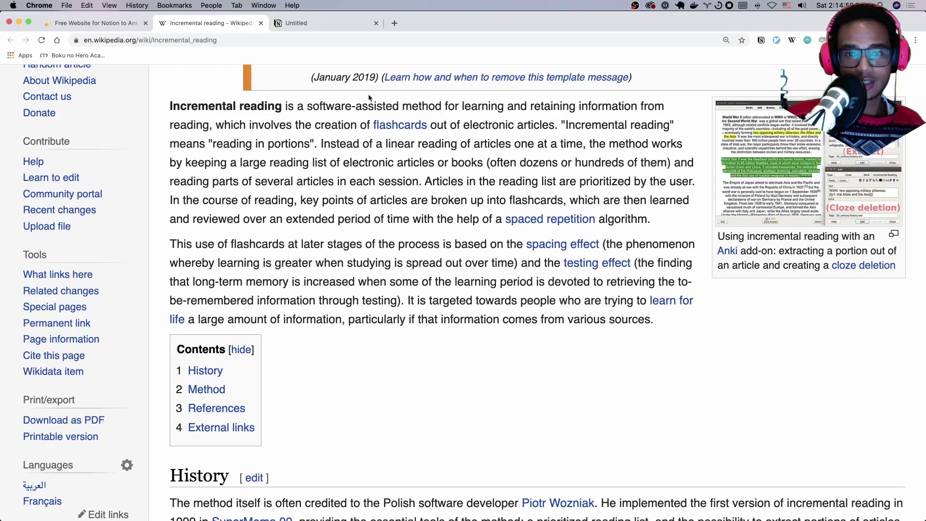
Open the article's picture of the Anki add-on, examine the cloze deletion example up close, and close the picture.
{"action": "left_click", "coordinate": [770, 162]}
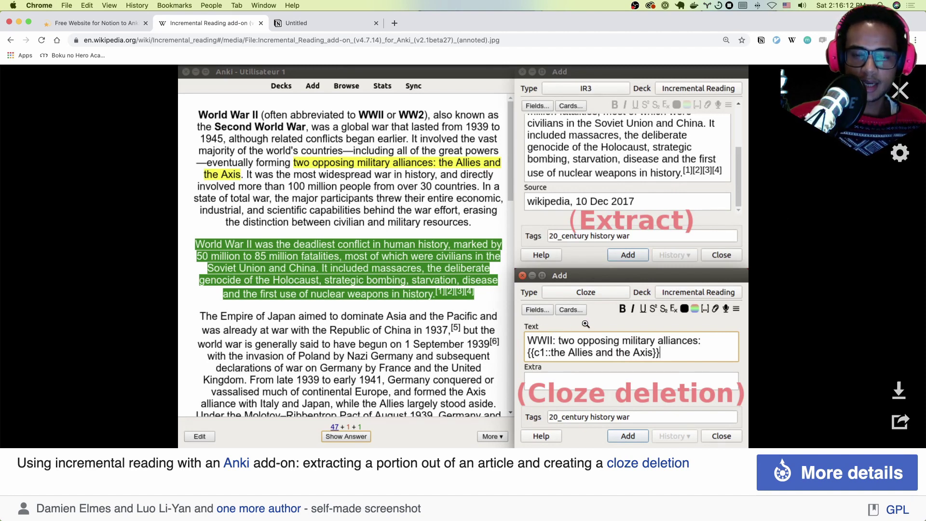
{"action": "scroll", "coordinate": [597, 351], "scroll_direction": "up", "scroll_amount": 5}
{"action": "scroll", "coordinate": [595, 350], "scroll_direction": "right", "scroll_amount": 5}
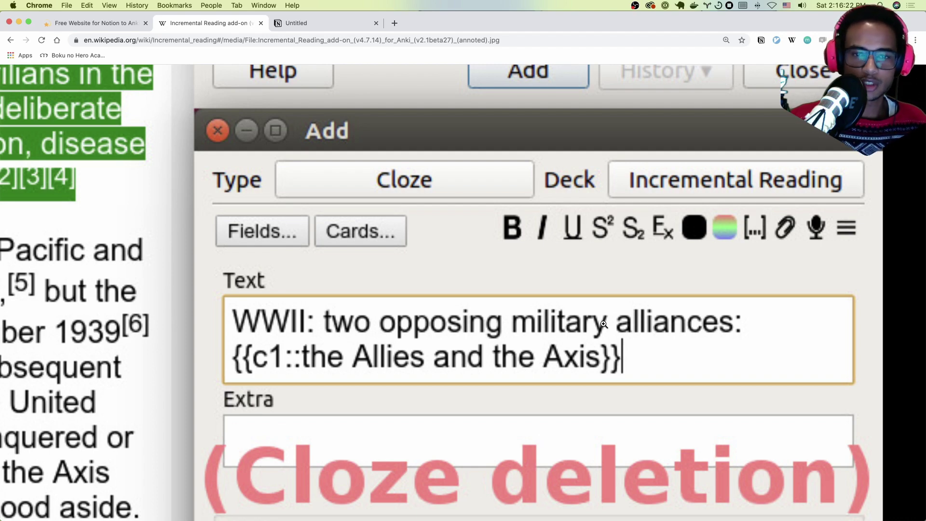
{"action": "key", "text": "super+0"}
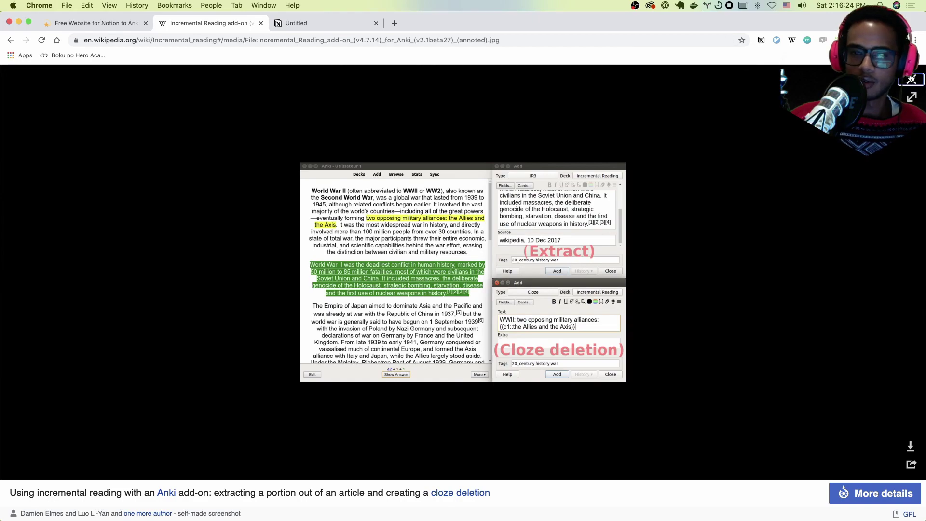
{"action": "left_click", "coordinate": [911, 80]}
Read the article's History and Method sections on extracts, flashcards and cloze deletions at 175% zoom.
{"action": "scroll", "coordinate": [214, 209], "scroll_direction": "down", "scroll_amount": 3}
{"action": "triple_click", "coordinate": [248, 214]}
{"action": "key", "text": "super+equal"}
{"action": "key", "text": "super+equal"}
{"action": "key", "text": "super+equal"}
{"action": "key", "text": "super+equal"}
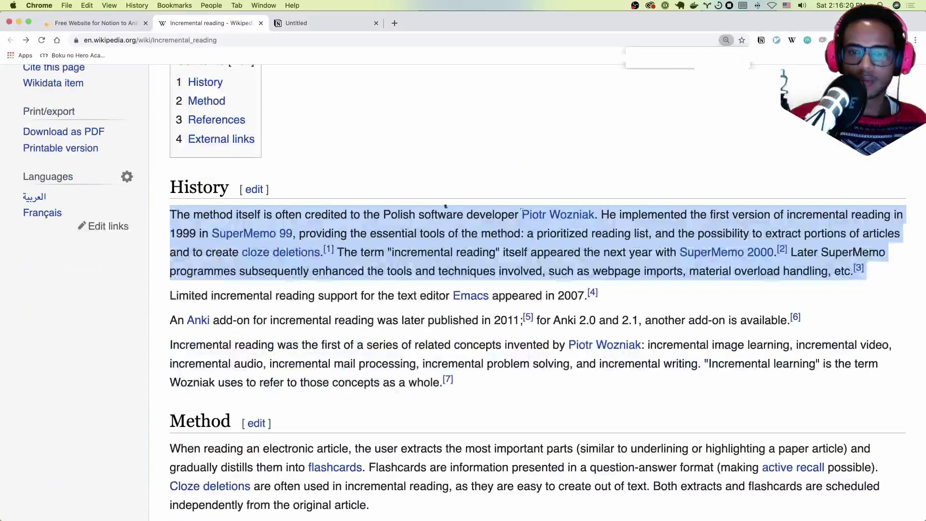
{"action": "left_click", "coordinate": [550, 151]}
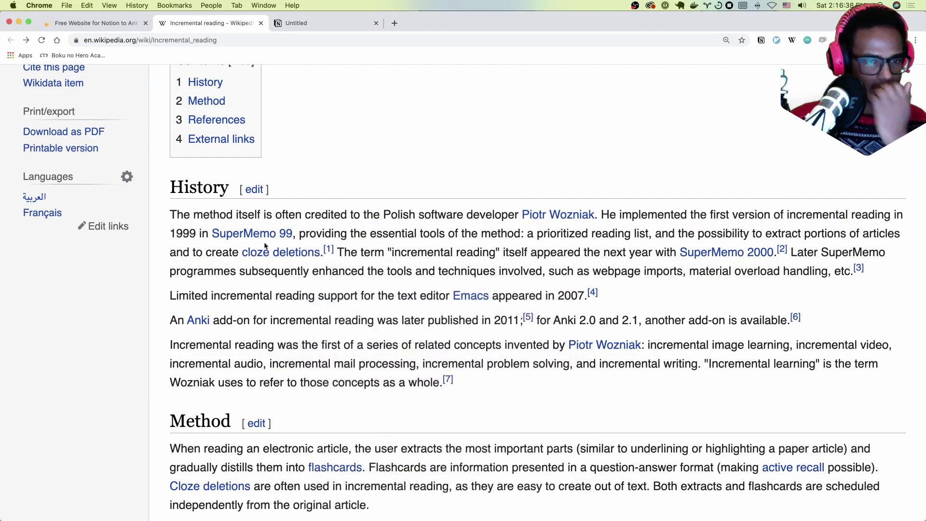
{"action": "scroll", "coordinate": [439, 239], "scroll_direction": "down", "scroll_amount": 2}
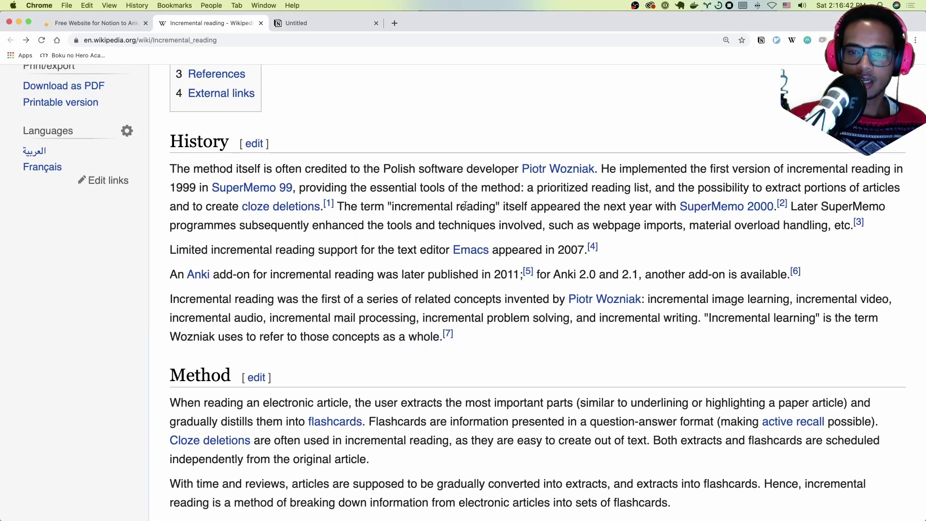
{"action": "scroll", "coordinate": [465, 205], "scroll_direction": "down", "scroll_amount": 3}
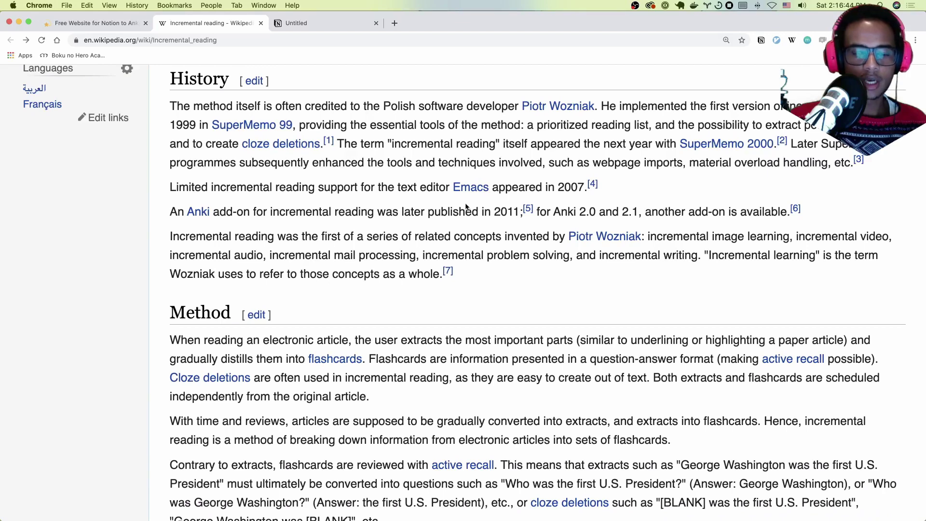
{"action": "scroll", "coordinate": [466, 206], "scroll_direction": "down", "scroll_amount": 5}
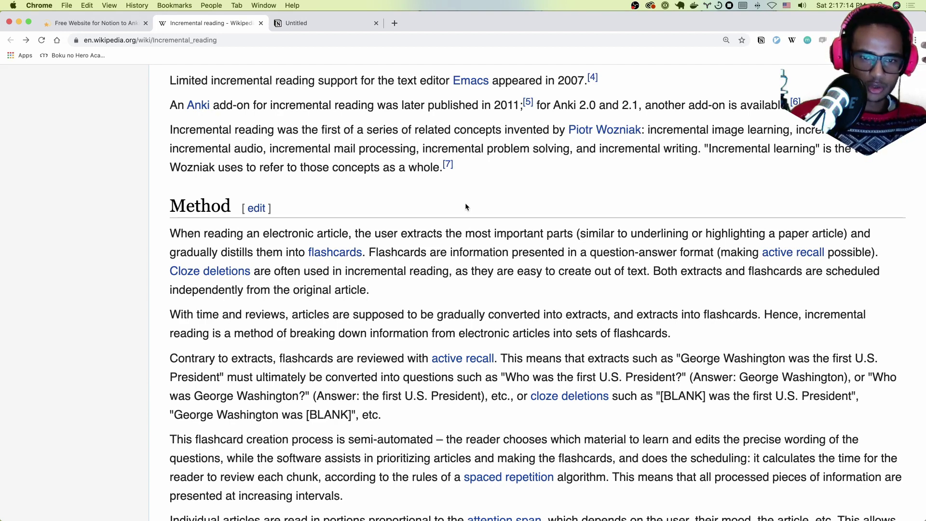
{"action": "double_click", "coordinate": [487, 251]}
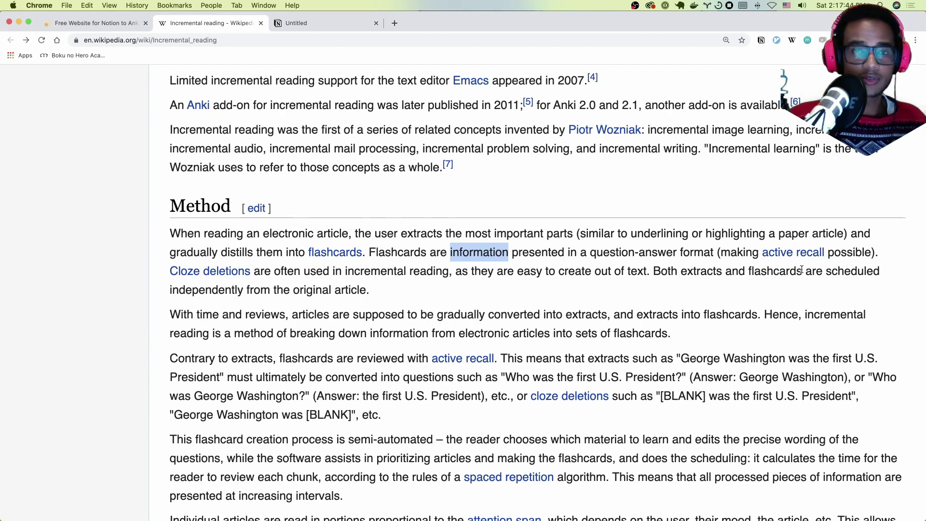
{"action": "scroll", "coordinate": [646, 310], "scroll_direction": "up", "scroll_amount": 6}
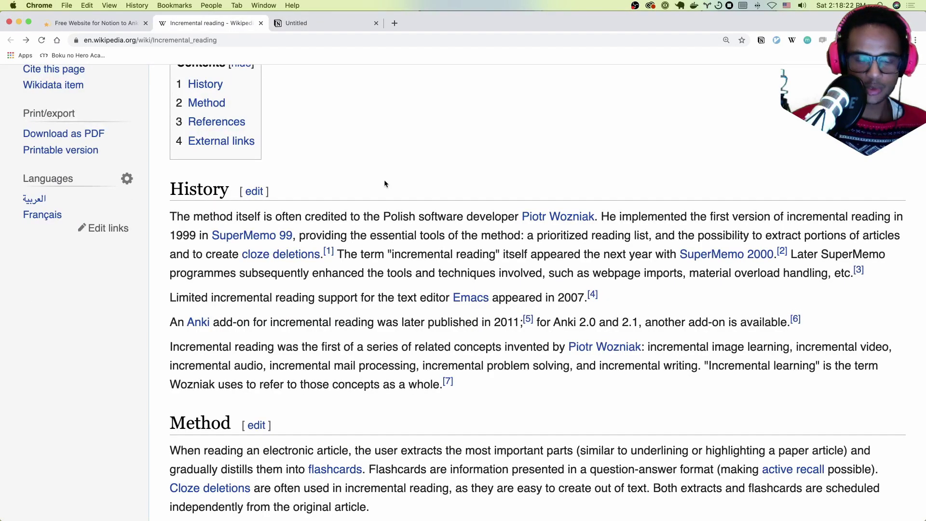
{"action": "scroll", "coordinate": [379, 130], "scroll_direction": "up", "scroll_amount": 10}
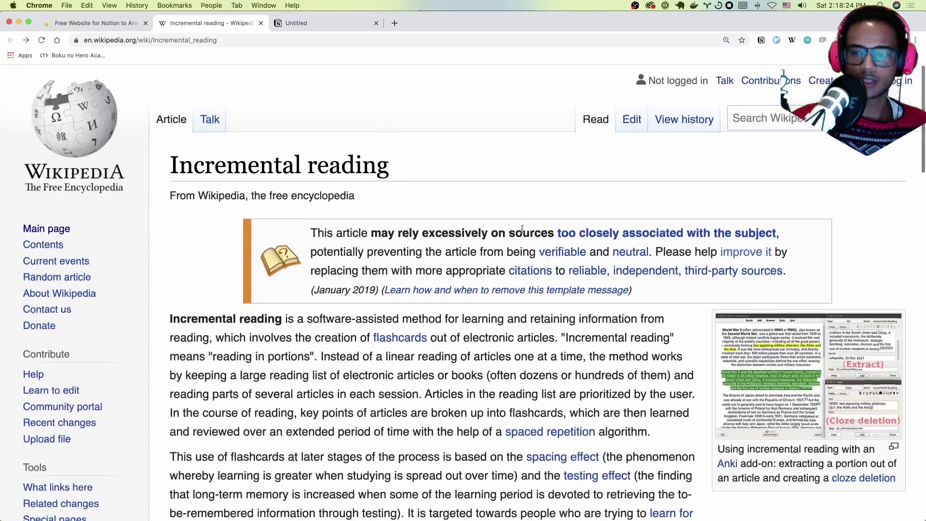
Reopen the Anki add-on picture and check the add-on's file name in the page address.
{"action": "left_click", "coordinate": [760, 382]}
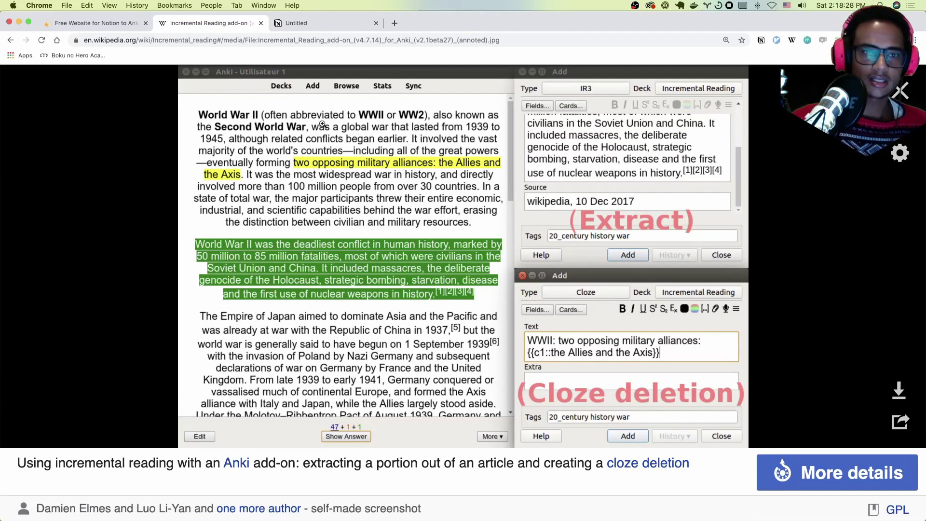
{"action": "double_click", "coordinate": [270, 43]}
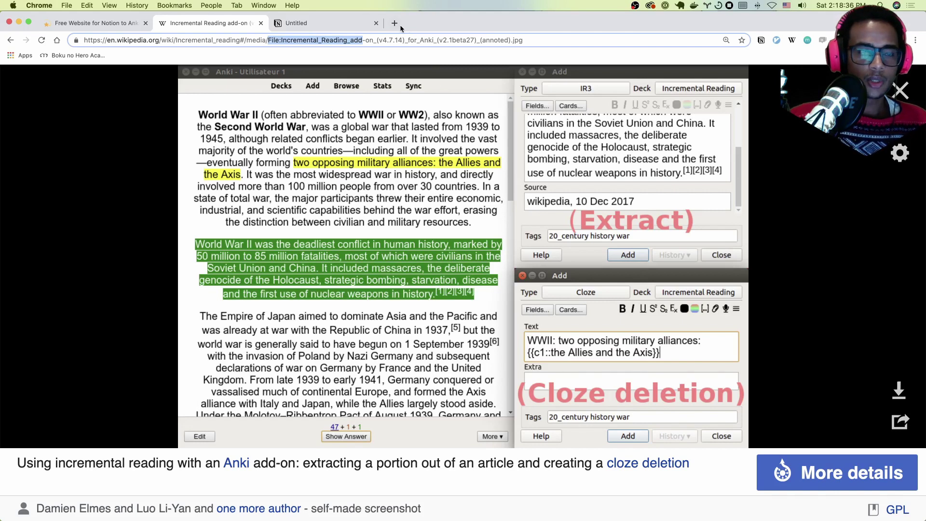
Search the Chrome Web Store for "save notion" and open the Save to Notion extension that is already added.
{"action": "right_click", "coordinate": [13, 41]}
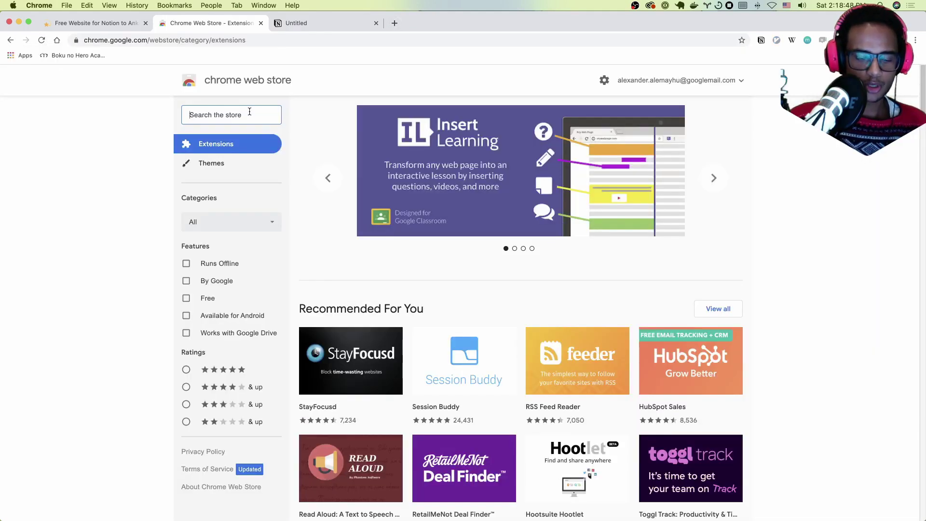
{"action": "left_click", "coordinate": [249, 112]}
{"action": "type", "text": "save notion"}
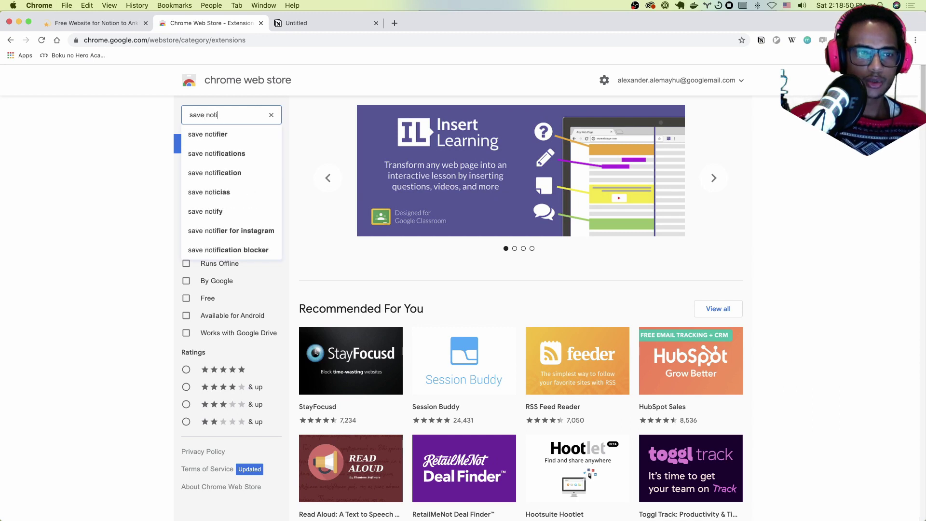
{"action": "key", "text": "Return"}
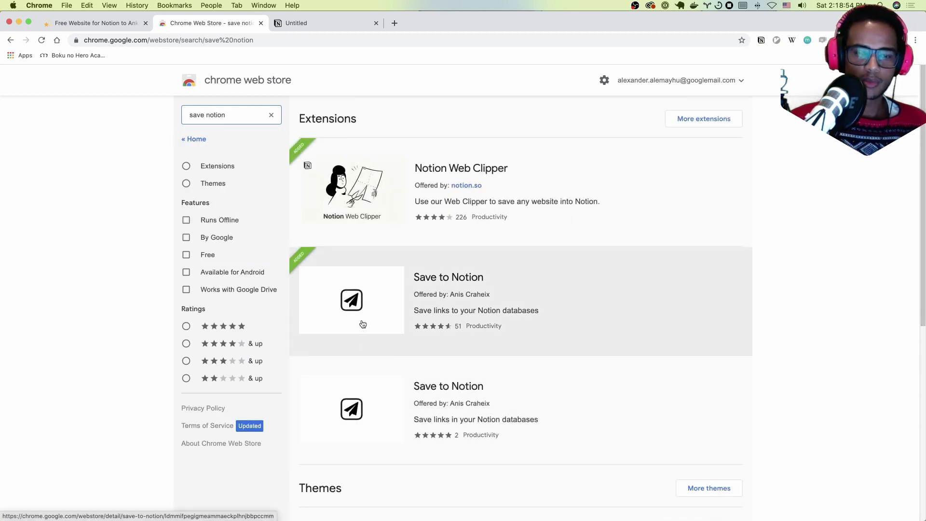
{"action": "left_click", "coordinate": [362, 323]}
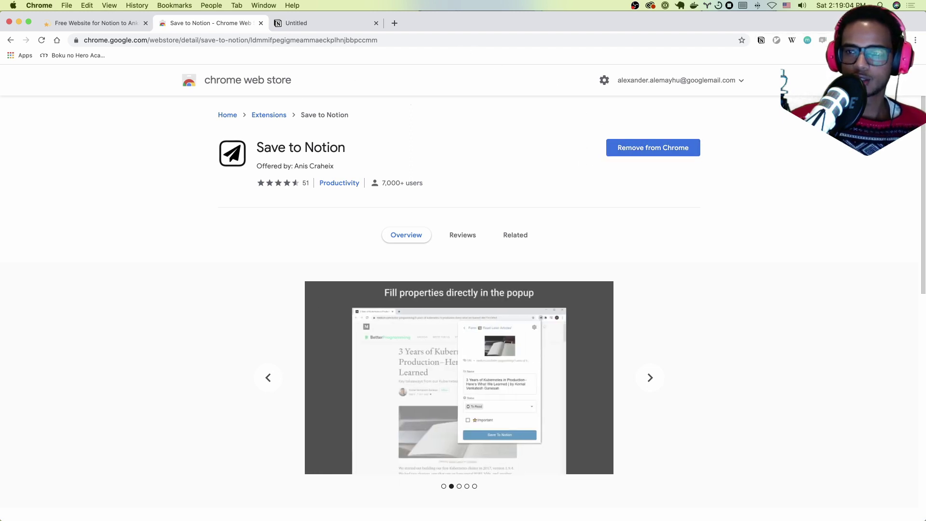
Pin the Save to Notion extension and move it ahead of the other pinned extensions.
{"action": "left_click", "coordinate": [884, 40]}
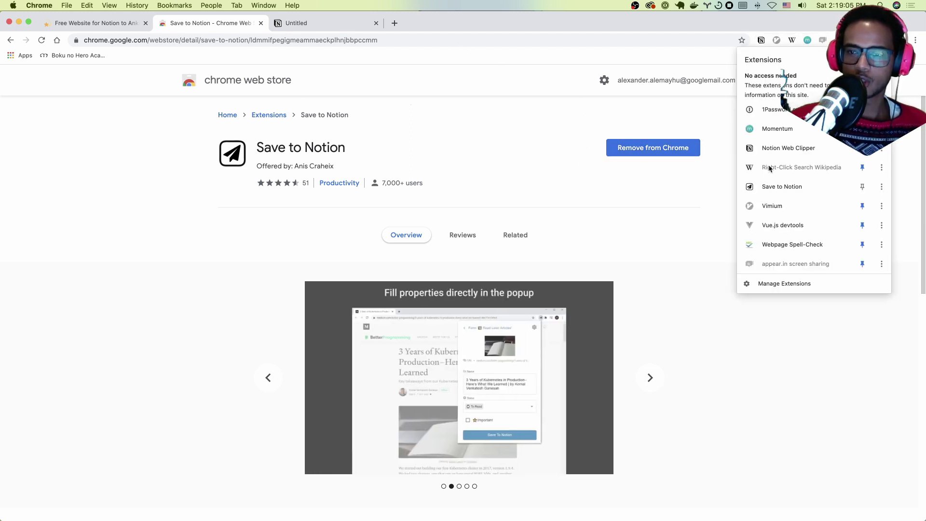
{"action": "left_click", "coordinate": [862, 186]}
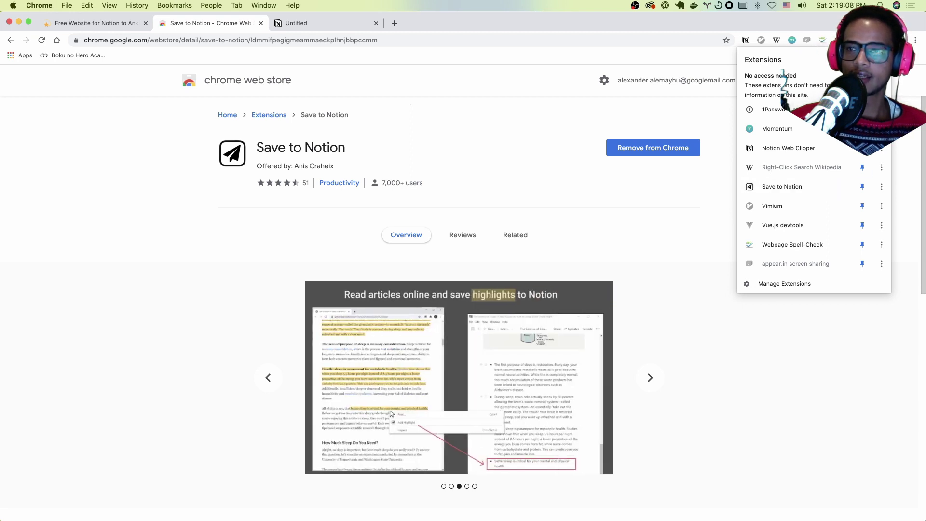
{"action": "left_click_drag", "start_coordinate": [838, 40], "coordinate": [748, 41]}
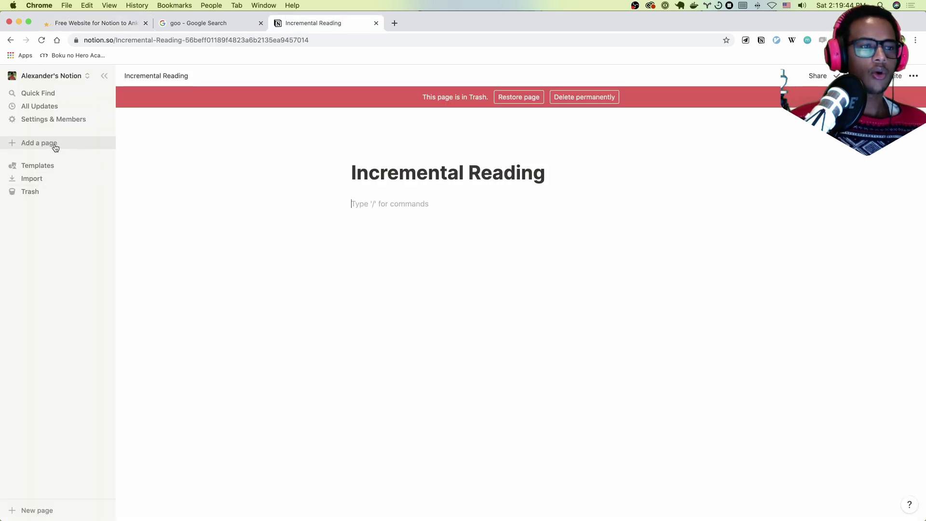
Add a Board database page in Notion titled "Incremental" and delete its three sample cards.
{"action": "left_click", "coordinate": [53, 145]}
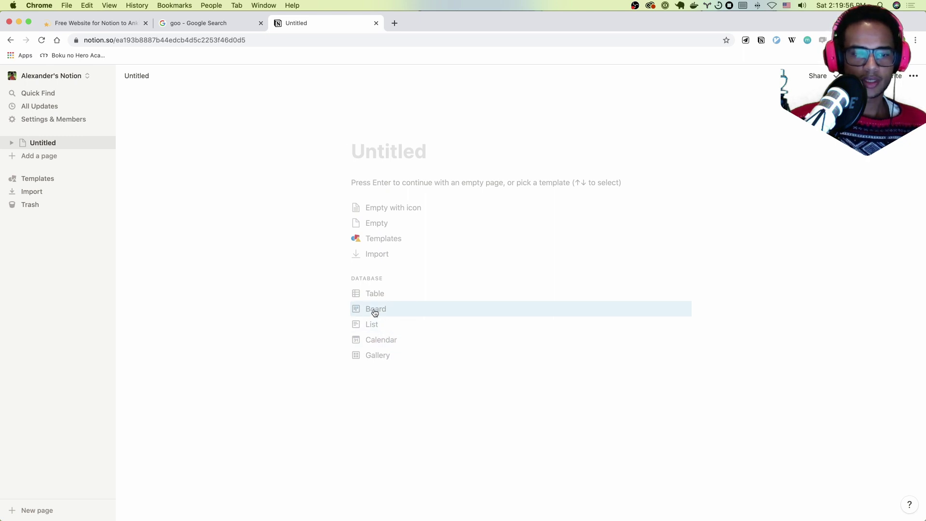
{"action": "left_click", "coordinate": [375, 310]}
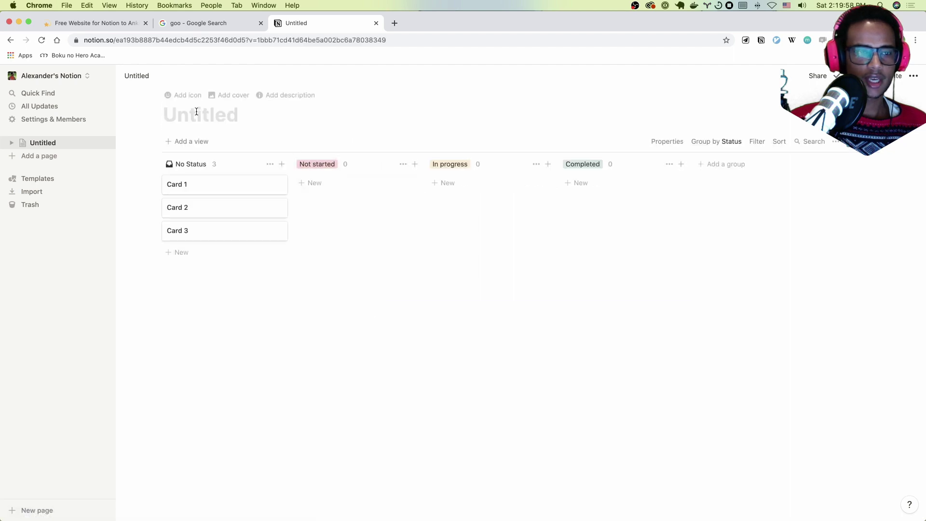
{"action": "type", "text": "Incremental"}
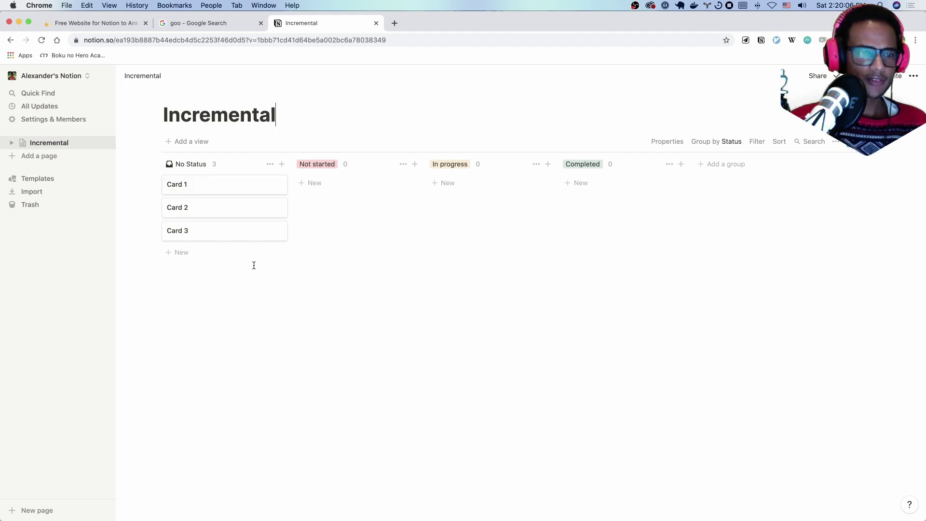
{"action": "left_click_drag", "start_coordinate": [262, 277], "coordinate": [225, 191]}
{"action": "key", "text": "BackSpace"}
Rename the board's In progress group to "Reading" and its Completed group to "Done Reading".
{"action": "left_click", "coordinate": [317, 164]}
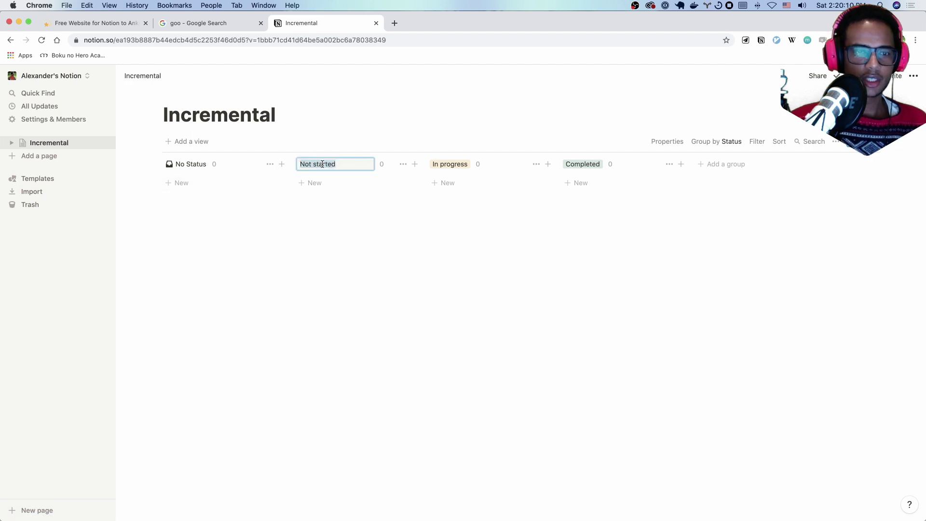
{"action": "left_click", "coordinate": [454, 165]}
{"action": "type", "text": "Reading"}
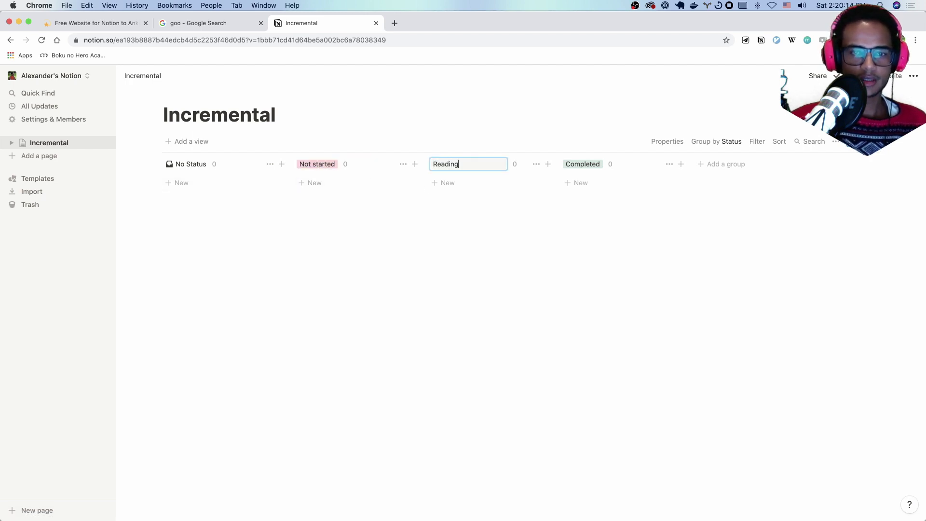
{"action": "key", "text": "Return"}
{"action": "left_click", "coordinate": [583, 165]}
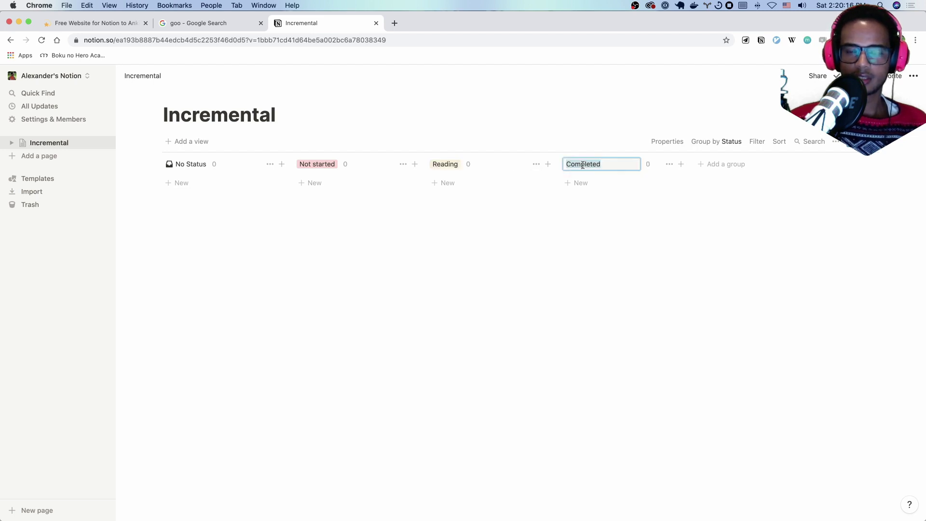
{"action": "type", "text": "Done Reading"}
{"action": "key", "text": "Return"}
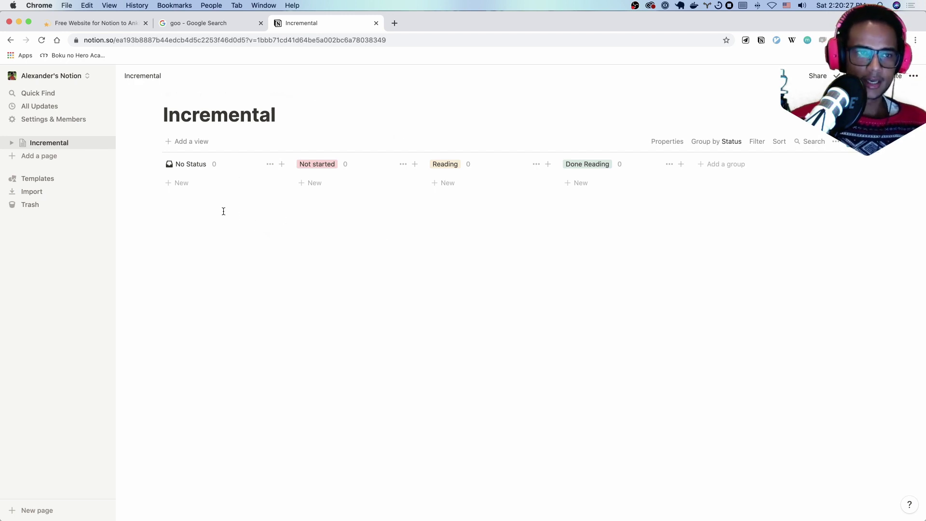
Return to the Google search page and search for "incremental reading".
{"action": "left_click", "coordinate": [192, 23]}
{"action": "left_click", "coordinate": [146, 92]}
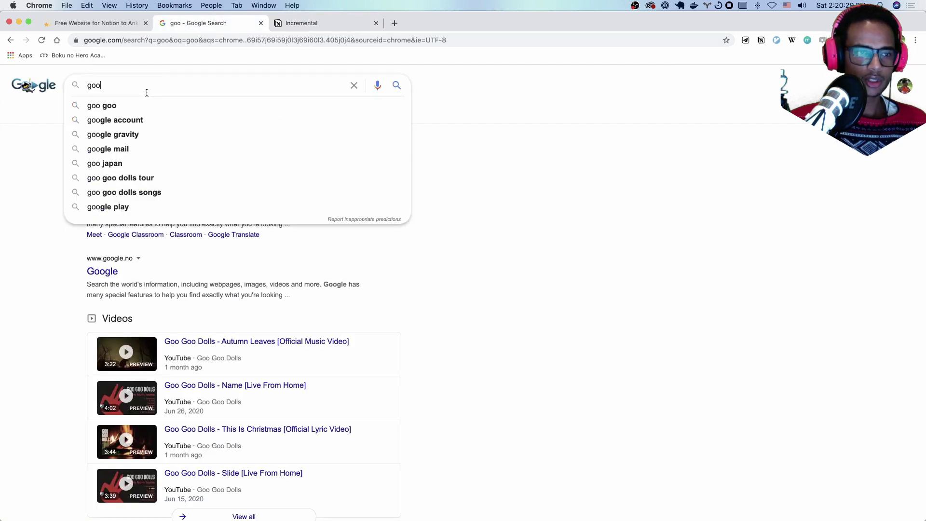
{"action": "key", "text": "super+a"}
{"action": "type", "text": "incremental re"}
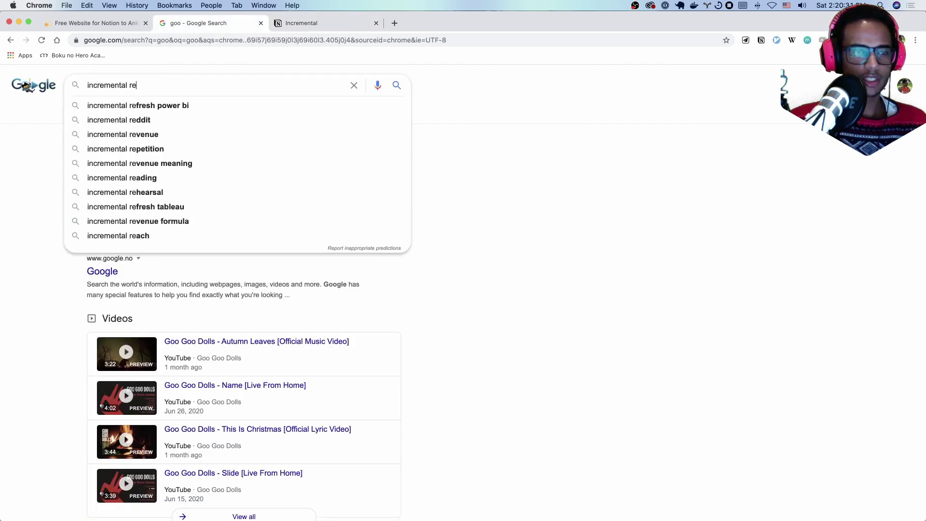
{"action": "type", "text": "ading"}
{"action": "key", "text": "Return"}
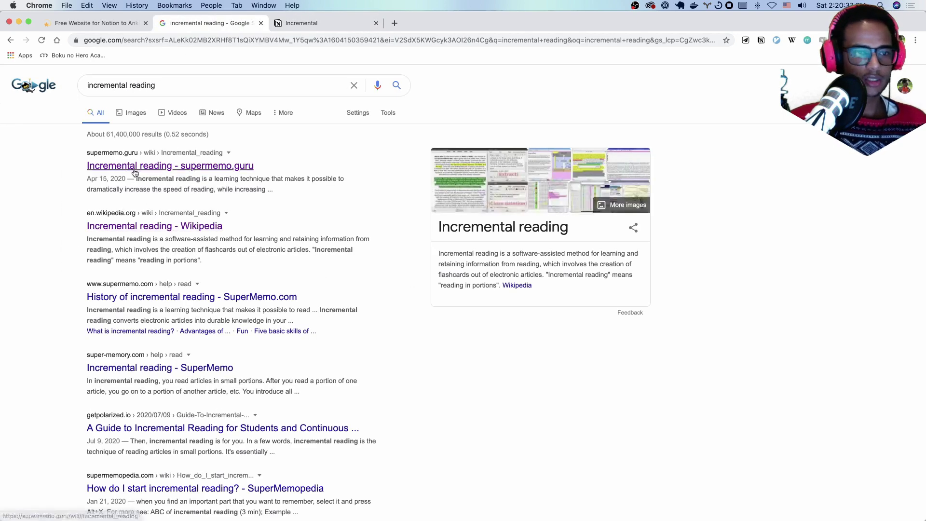
Open the supermemo.guru, Wikipedia, SuperMemo.com, super-memory.com and getpolarized.io results on incremental reading in background tabs.
{"action": "left_click", "coordinate": [134, 167], "text": "super"}
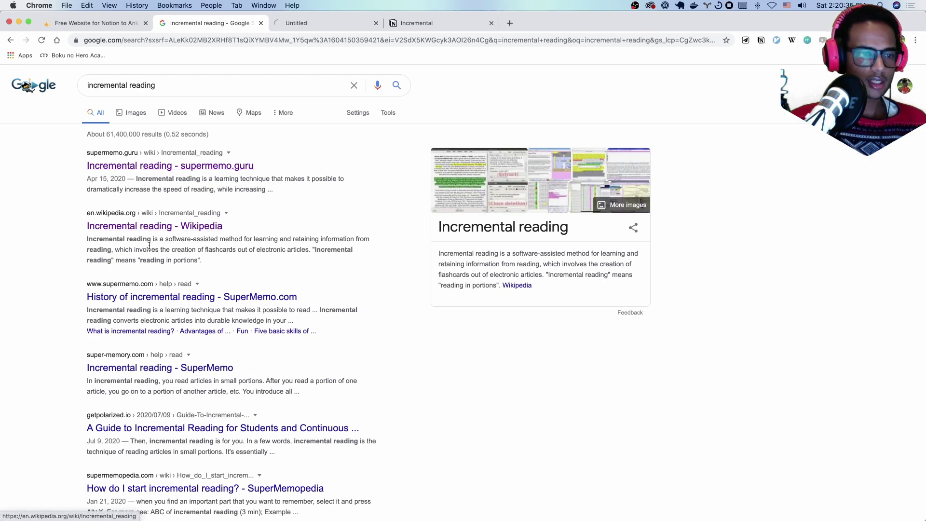
{"action": "left_click", "coordinate": [135, 225], "text": "super"}
{"action": "left_click", "coordinate": [128, 298], "text": "super"}
{"action": "scroll", "coordinate": [135, 285], "scroll_direction": "down", "scroll_amount": 3}
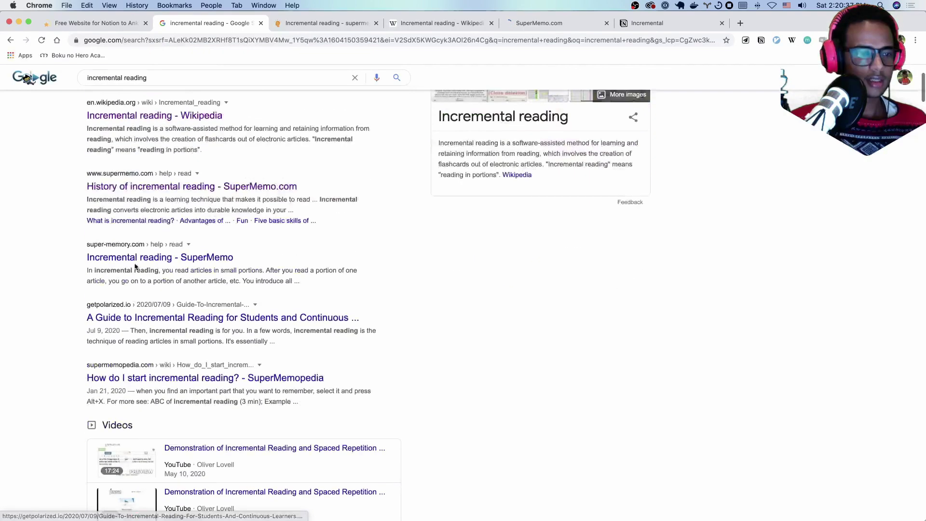
{"action": "left_click", "coordinate": [133, 259], "text": "super"}
{"action": "left_click", "coordinate": [129, 318], "text": "super"}
{"action": "scroll", "coordinate": [130, 322], "scroll_direction": "down", "scroll_amount": 1}
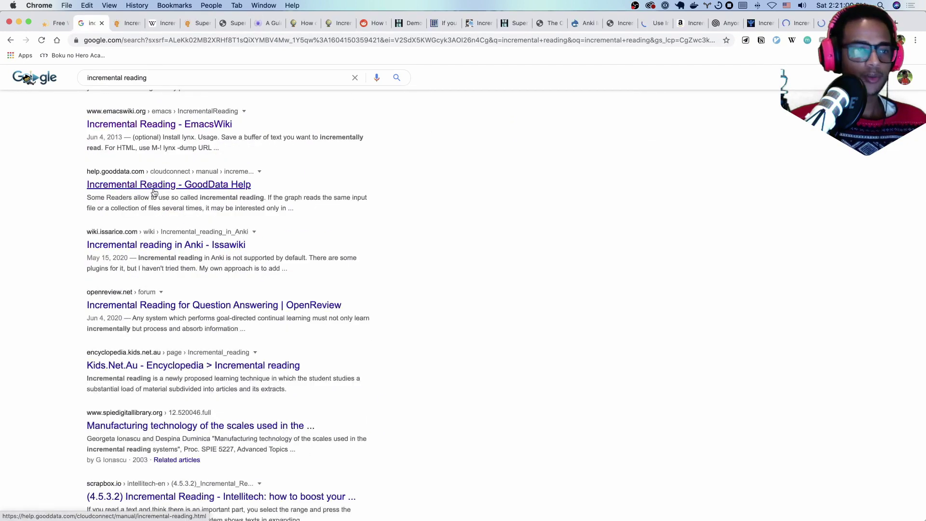
Open the GoodData Help, Issawiki and OpenReview results on incremental reading in background tabs.
{"action": "scroll", "coordinate": [93, 196], "scroll_direction": "up", "scroll_amount": 2}
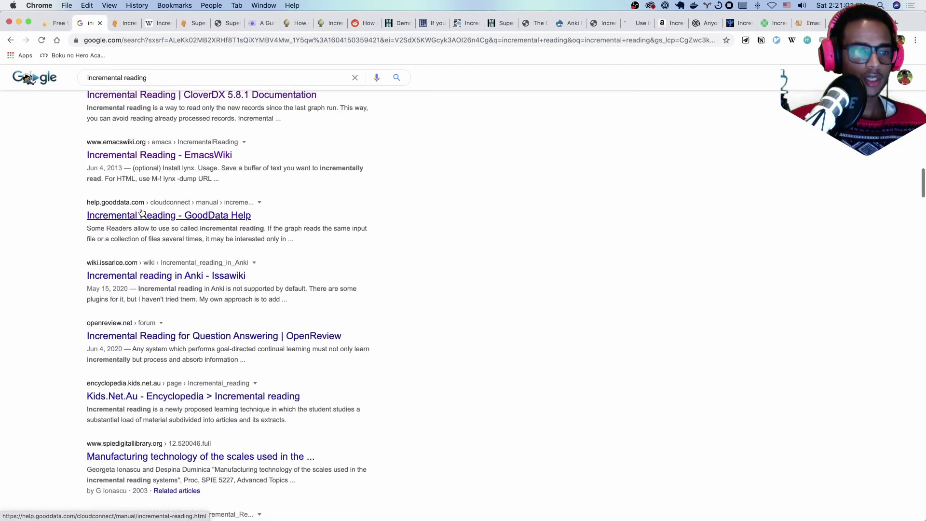
{"action": "left_click", "coordinate": [141, 213], "text": "super"}
{"action": "left_click", "coordinate": [127, 277], "text": "super"}
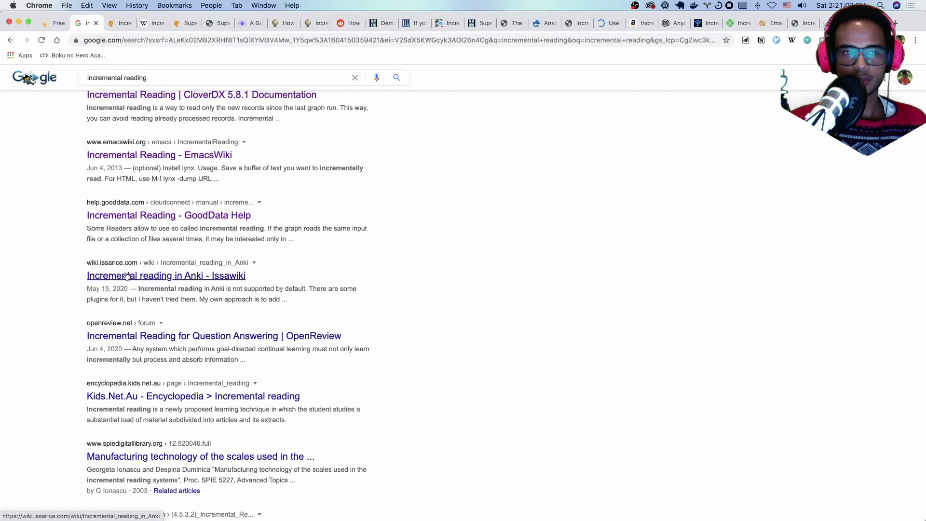
{"action": "scroll", "coordinate": [127, 276], "scroll_direction": "down", "scroll_amount": 5}
{"action": "left_click", "coordinate": [133, 217], "text": "super"}
{"action": "scroll", "coordinate": [133, 222], "scroll_direction": "down", "scroll_amount": 3}
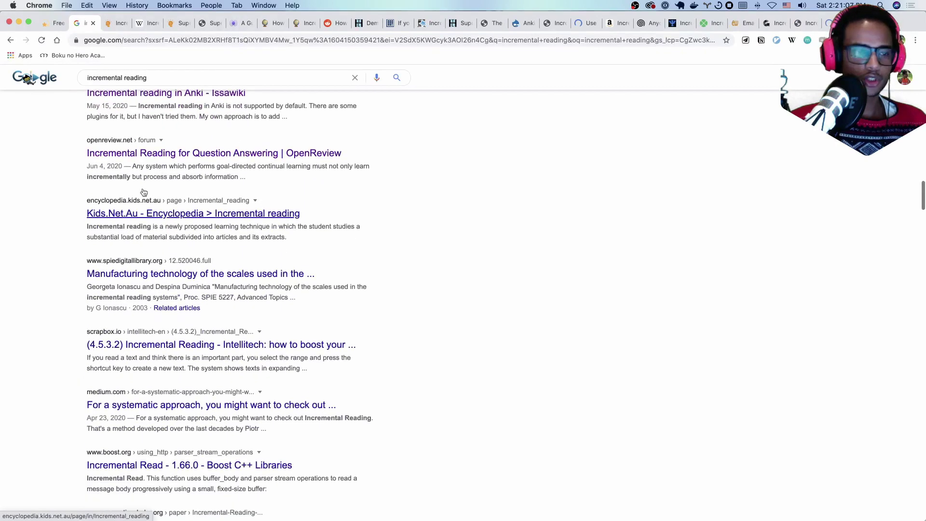
Open the Kids.Net.Au encyclopedia result and several of the results below it in background tabs.
{"action": "left_click", "coordinate": [118, 215], "text": "super"}
{"action": "scroll", "coordinate": [119, 215], "scroll_direction": "down", "scroll_amount": 2}
{"action": "left_click", "coordinate": [119, 223], "text": "super"}
{"action": "scroll", "coordinate": [122, 202], "scroll_direction": "down", "scroll_amount": 8}
{"action": "left_click", "coordinate": [126, 167], "text": "super"}
{"action": "left_click", "coordinate": [115, 231], "text": "super"}
{"action": "scroll", "coordinate": [113, 289], "scroll_direction": "down", "scroll_amount": 4}
{"action": "left_click", "coordinate": [127, 261], "text": "super"}
{"action": "scroll", "coordinate": [127, 262], "scroll_direction": "down", "scroll_amount": 4}
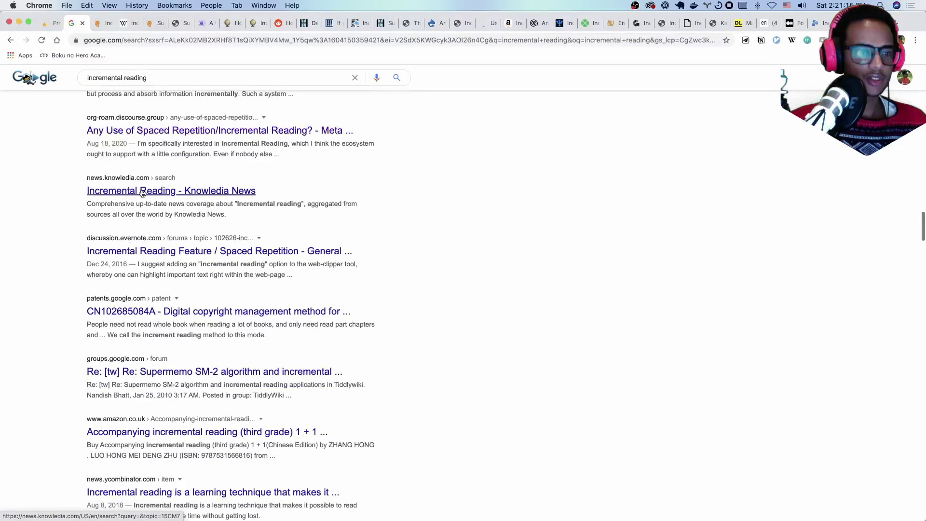
Open the Knowledia News result and one more result further down in background tabs, and close the search results tab.
{"action": "left_click", "coordinate": [140, 193], "text": "super"}
{"action": "scroll", "coordinate": [139, 194], "scroll_direction": "down", "scroll_amount": 3}
{"action": "scroll", "coordinate": [139, 193], "scroll_direction": "down", "scroll_amount": 3}
{"action": "left_click", "coordinate": [124, 263], "text": "super"}
{"action": "scroll", "coordinate": [126, 265], "scroll_direction": "down", "scroll_amount": 2}
{"action": "scroll", "coordinate": [124, 263], "scroll_direction": "down", "scroll_amount": 3}
{"action": "key", "text": "super+w"}
{"action": "scroll", "coordinate": [202, 222], "scroll_direction": "down", "scroll_amount": 2}
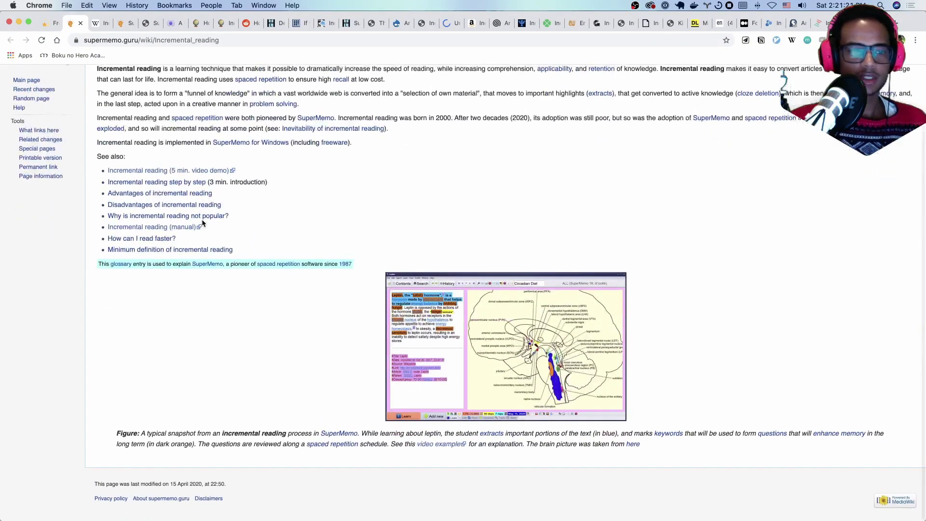
{"action": "scroll", "coordinate": [202, 220], "scroll_direction": "up", "scroll_amount": 2}
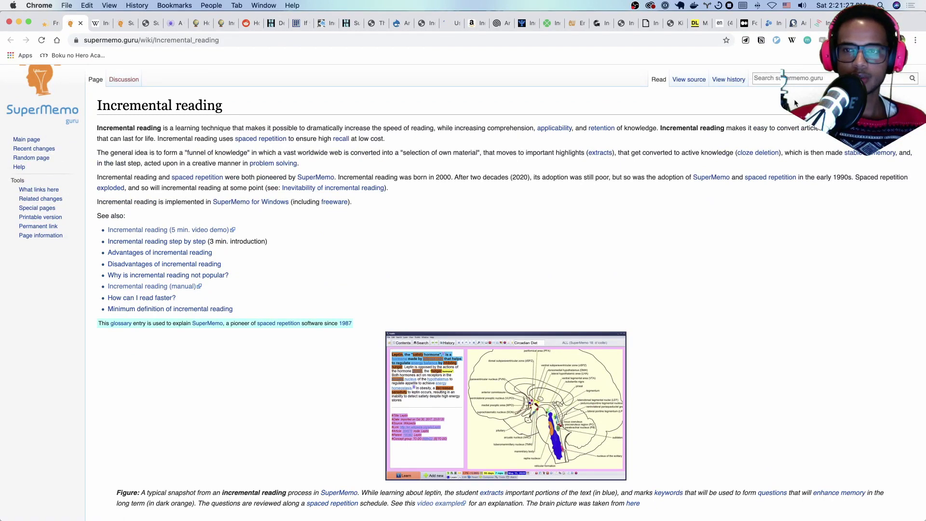
{"action": "left_click", "coordinate": [745, 41]}
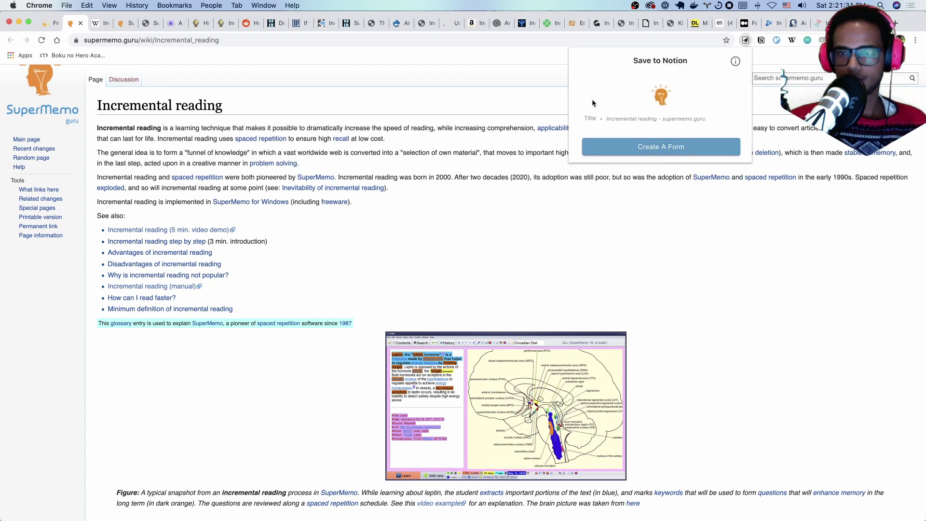
{"action": "left_click", "coordinate": [641, 147]}
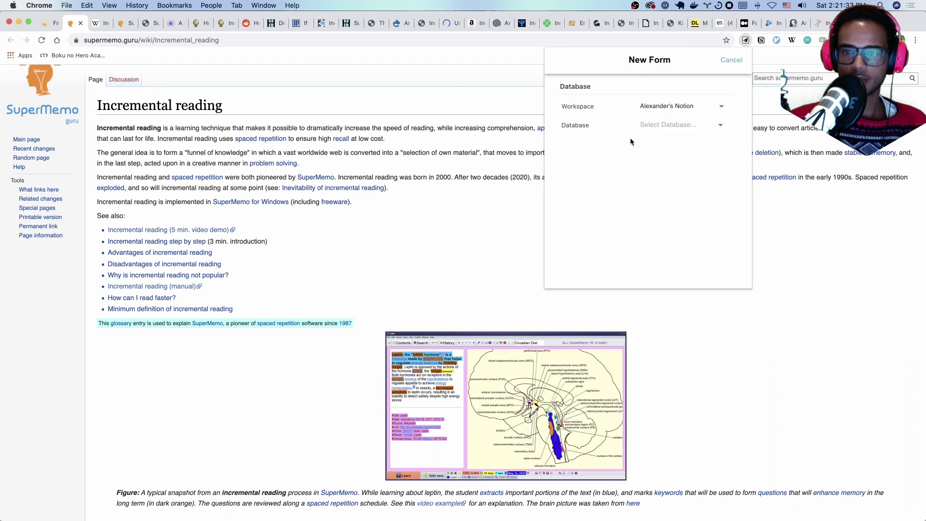
{"action": "left_click", "coordinate": [661, 107]}
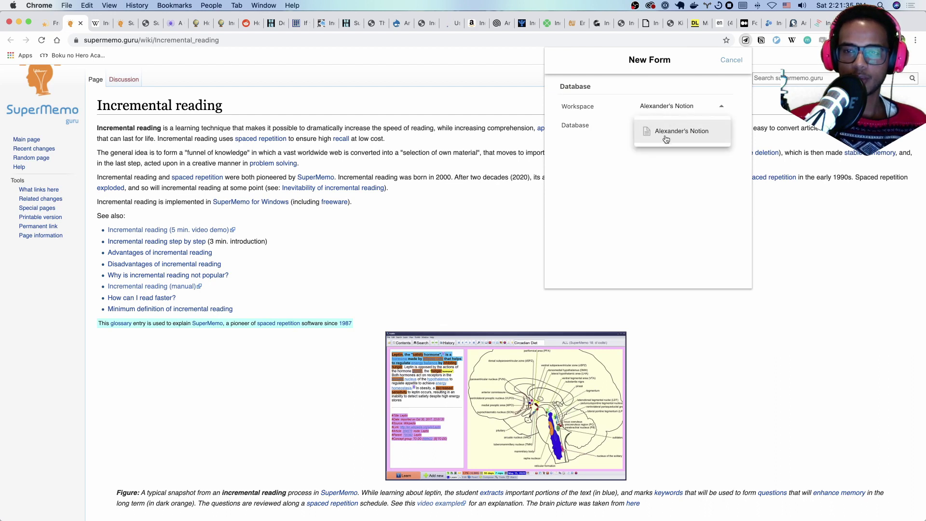
{"action": "left_click", "coordinate": [657, 131]}
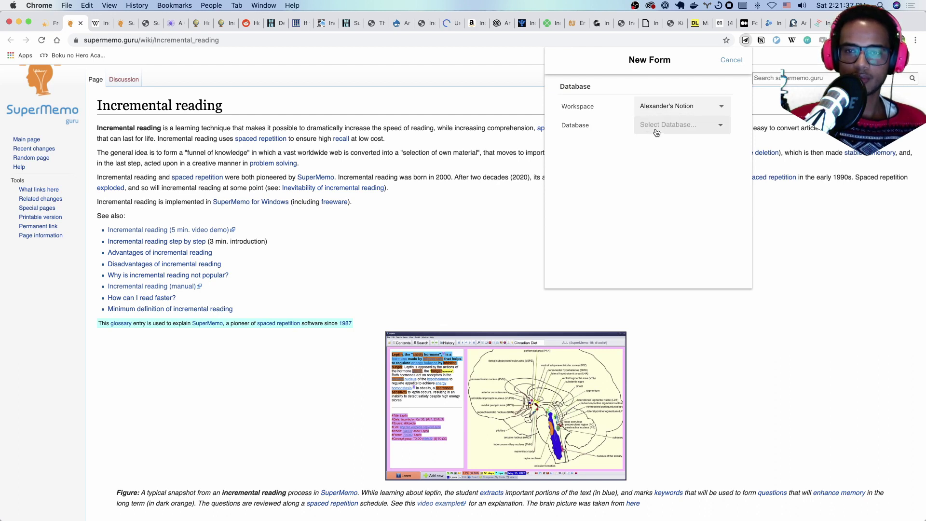
{"action": "left_click", "coordinate": [655, 129]}
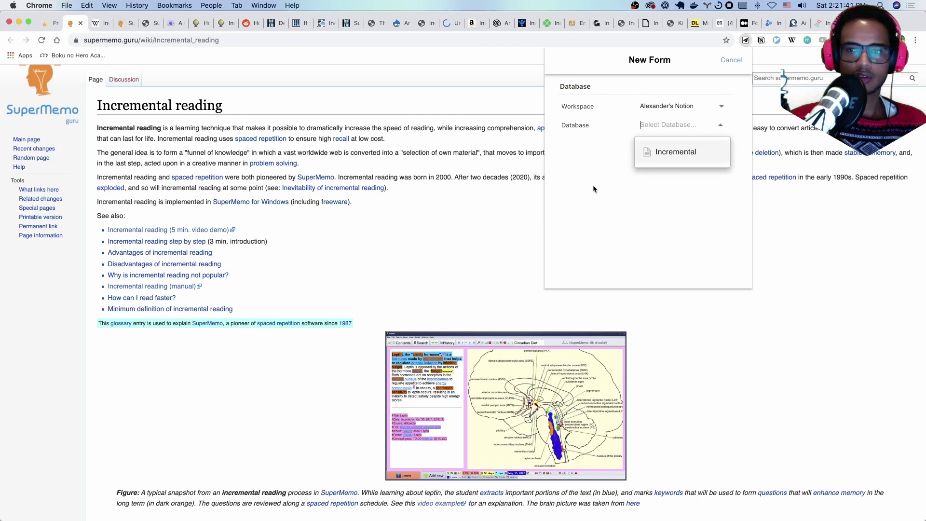
{"action": "left_click", "coordinate": [674, 152]}
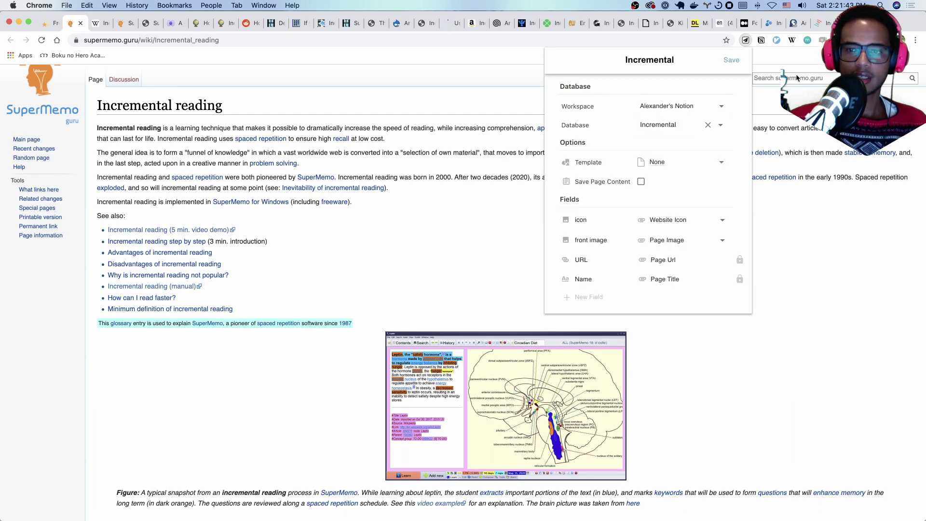
Switch to the Notion board and rename its page as "Incremental Reading".
{"action": "key", "text": "super+alt+Right"}
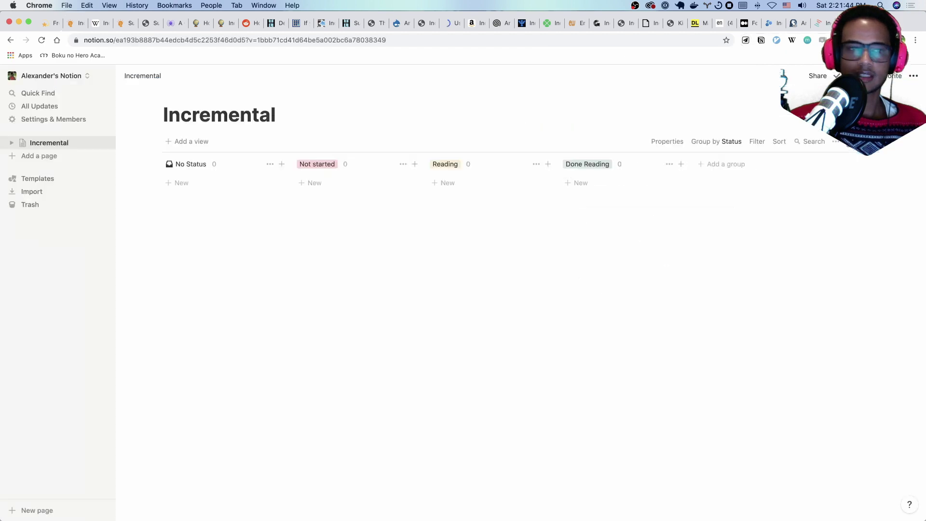
{"action": "left_click", "coordinate": [303, 115]}
{"action": "type", "text": "Reading"}
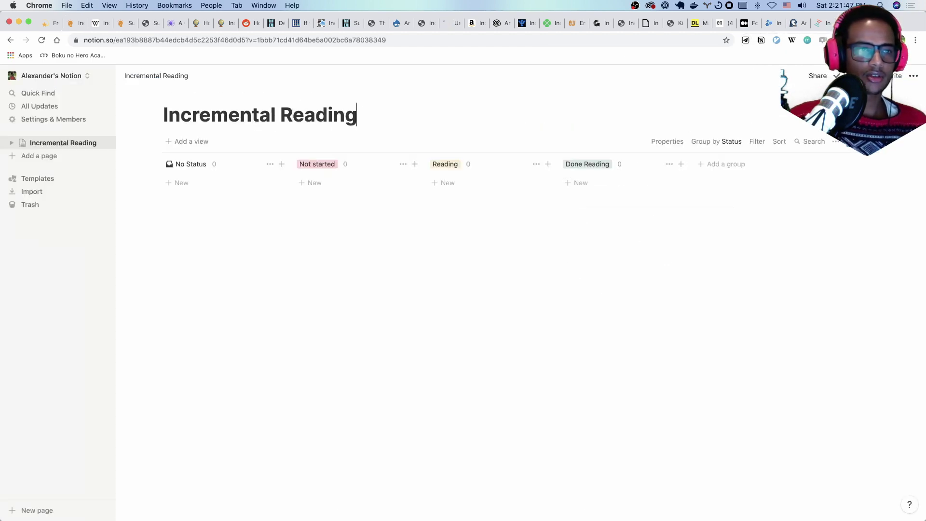
Create a Save to Notion form for the Incremental Reading database with Save Page Content enabled, and save the supermemo.guru article with it.
{"action": "left_click", "coordinate": [76, 24]}
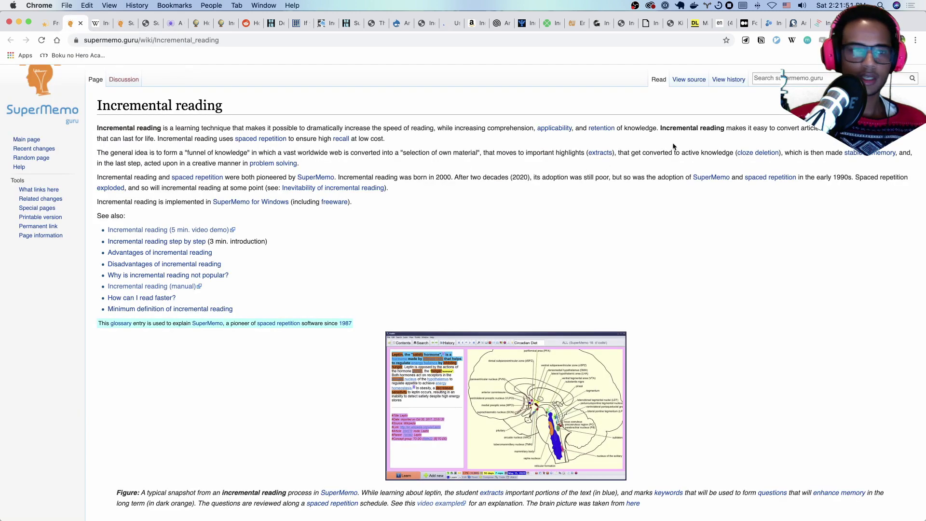
{"action": "scroll", "coordinate": [151, 204], "scroll_direction": "up", "scroll_amount": 1}
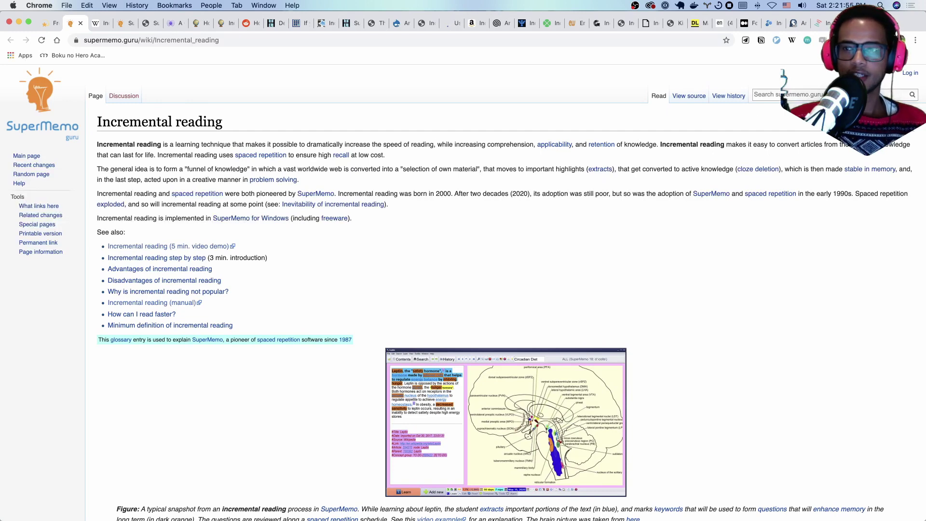
{"action": "key", "text": "ctrl+Tab"}
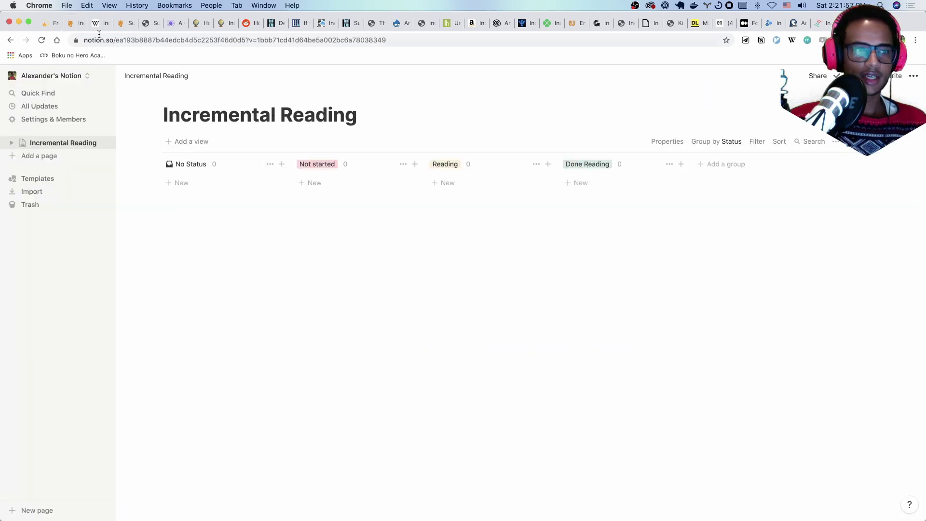
{"action": "left_click", "coordinate": [75, 22]}
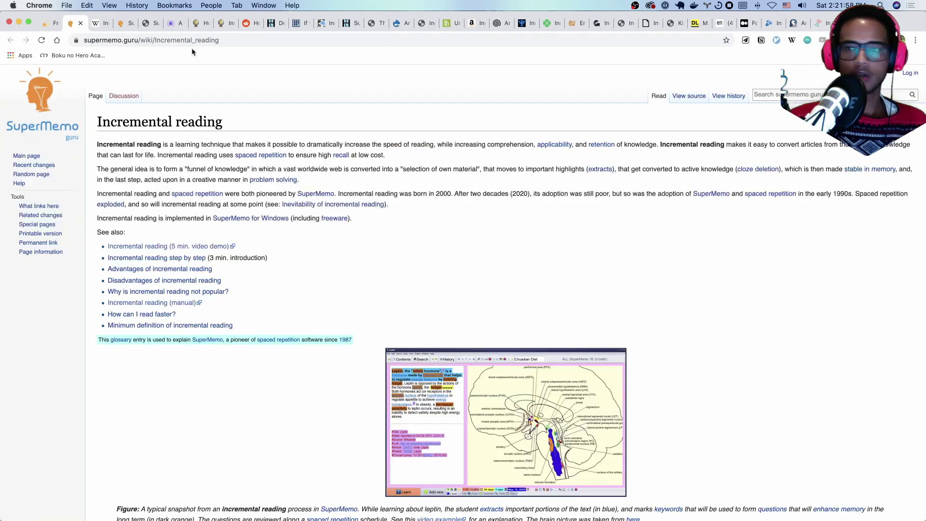
{"action": "left_click", "coordinate": [745, 40]}
{"action": "left_click", "coordinate": [642, 124]}
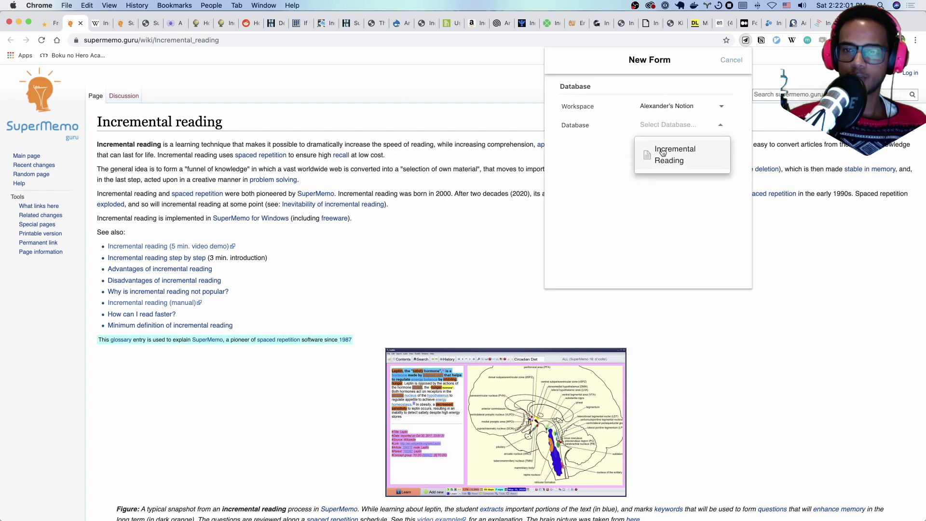
{"action": "left_click", "coordinate": [663, 158]}
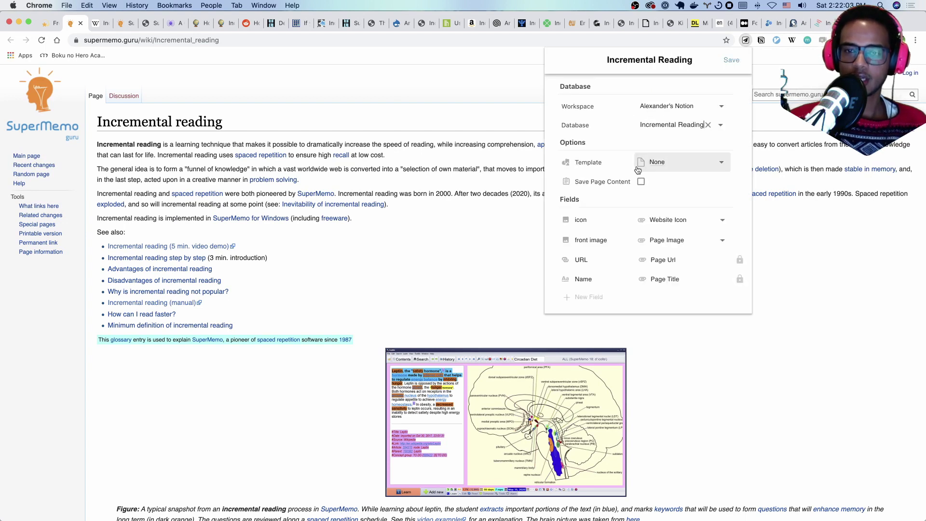
{"action": "left_click", "coordinate": [641, 181]}
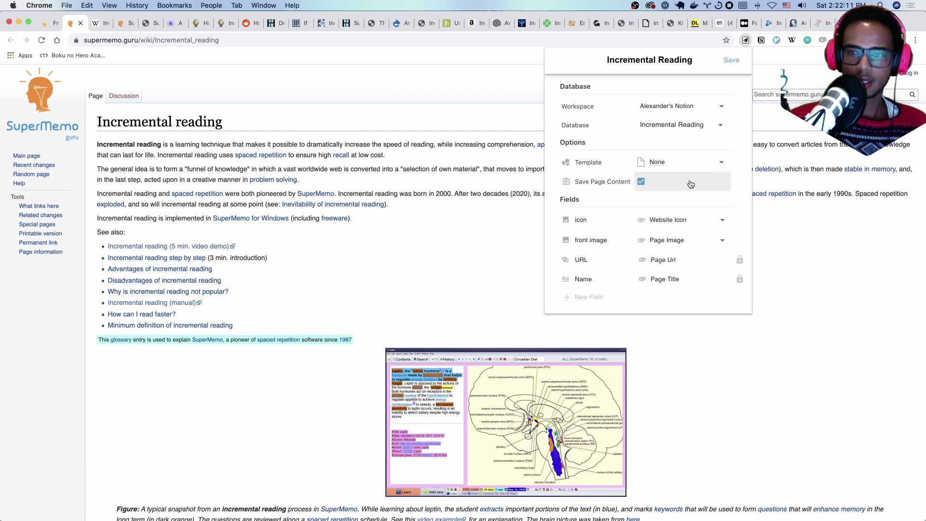
{"action": "left_click", "coordinate": [734, 60]}
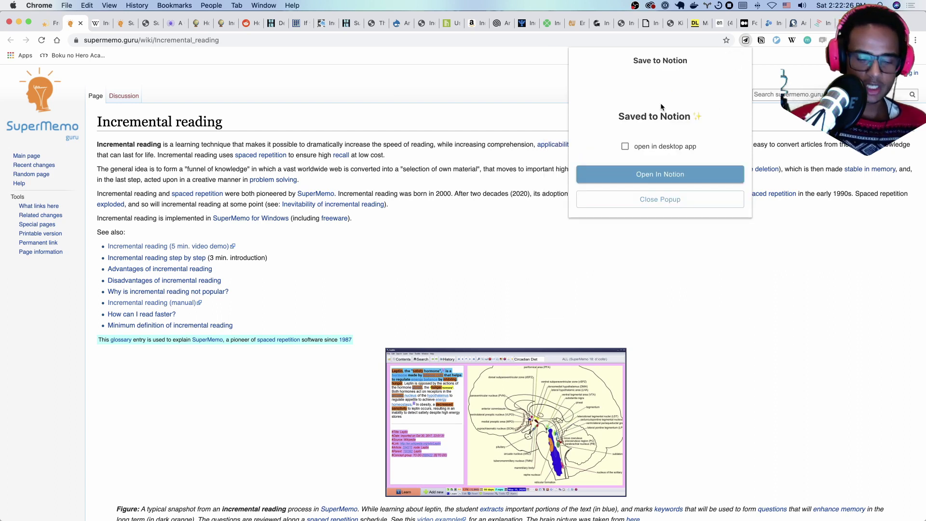
Open the saved supermemo.guru card on the Notion board and look through its captured content.
{"action": "key", "text": "Return"}
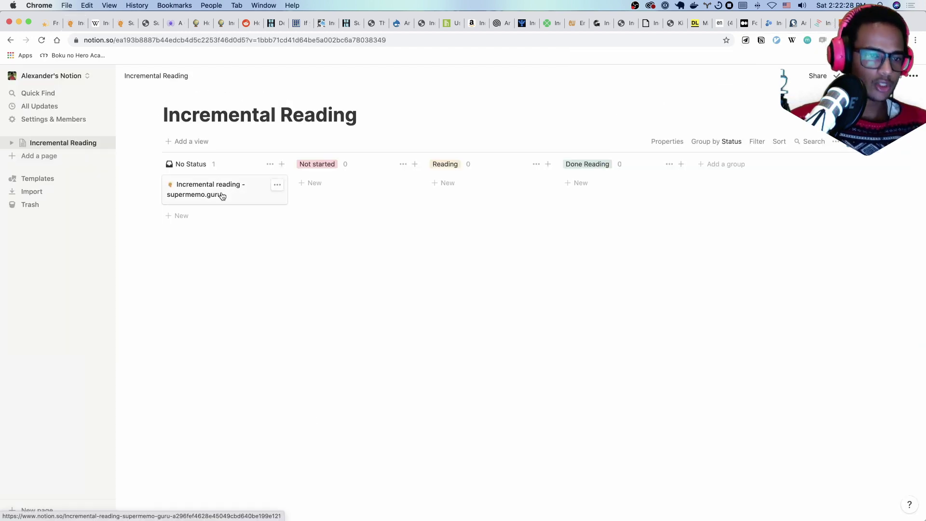
{"action": "left_click", "coordinate": [240, 185]}
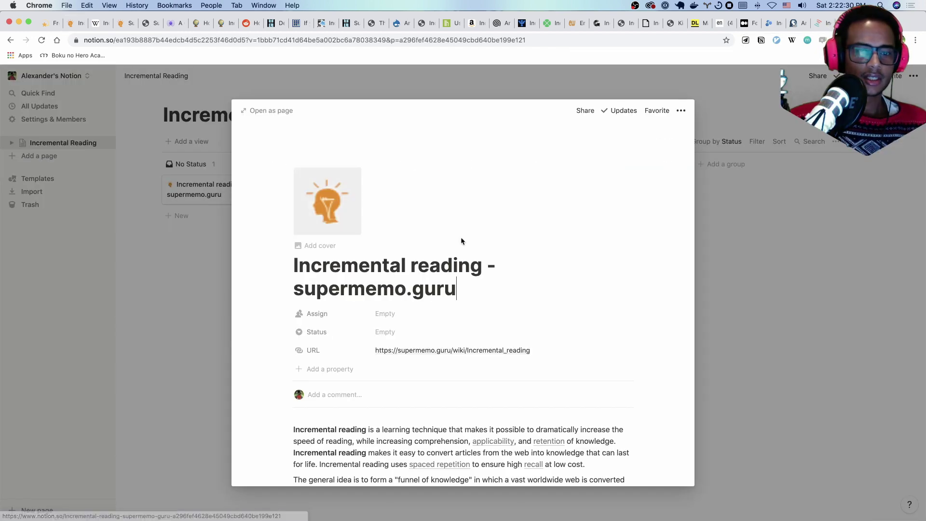
{"action": "scroll", "coordinate": [463, 270], "scroll_direction": "down", "scroll_amount": 10}
{"action": "scroll", "coordinate": [453, 314], "scroll_direction": "up", "scroll_amount": 15}
Return to the supermemo.guru article and add its first sentence, ending in "retention of knowledge", as a Save to Notion highlight.
{"action": "key", "text": "super+3"}
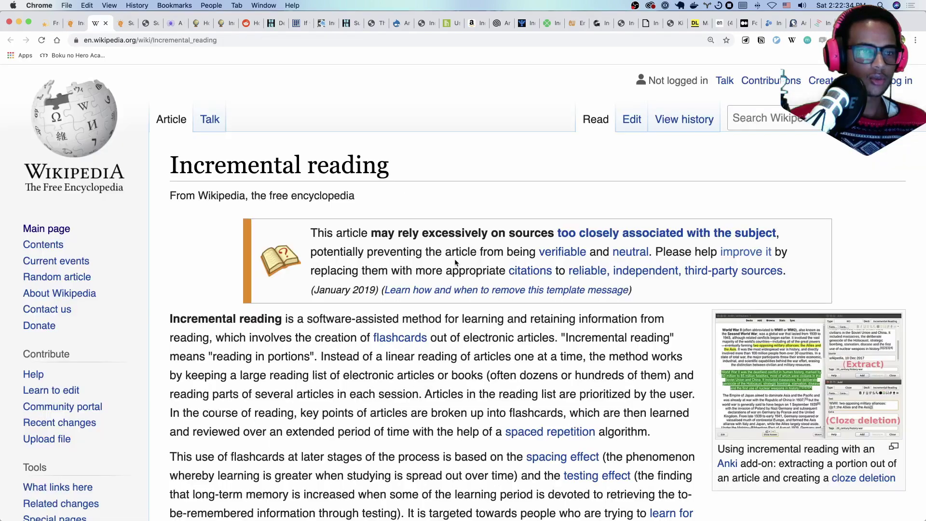
{"action": "key", "text": "super+2"}
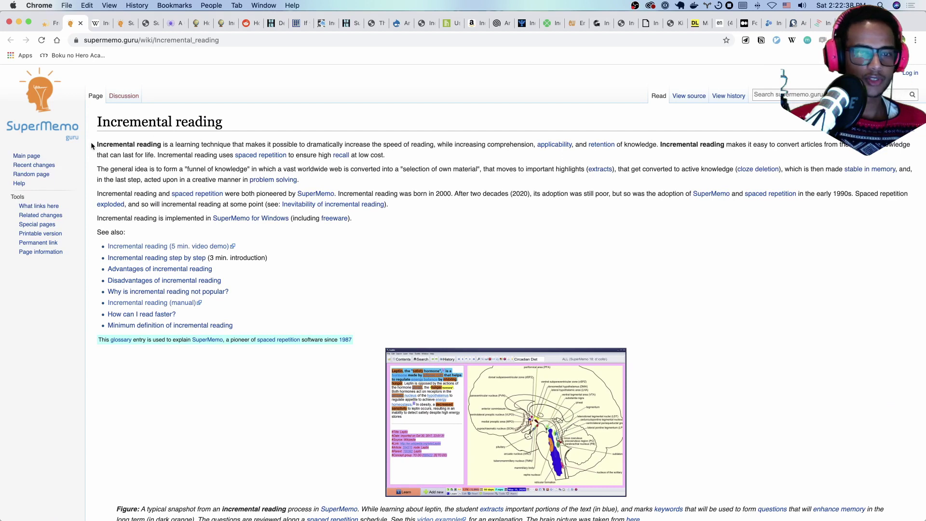
{"action": "left_click_drag", "start_coordinate": [92, 146], "coordinate": [653, 142]}
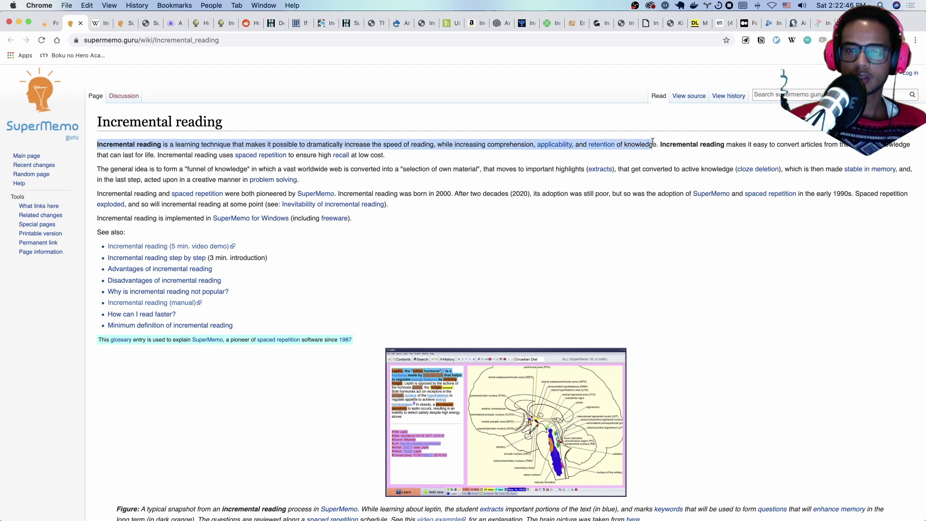
{"action": "right_click", "coordinate": [627, 144]}
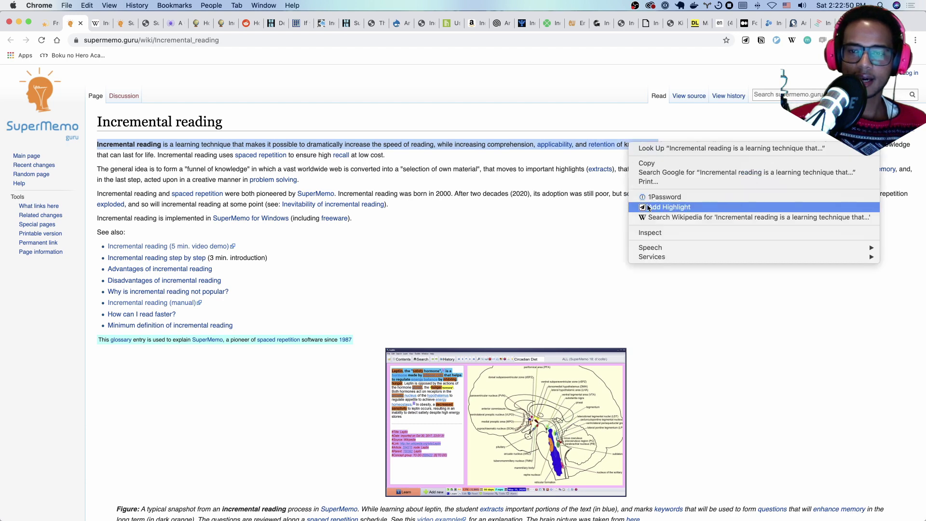
{"action": "left_click", "coordinate": [648, 207]}
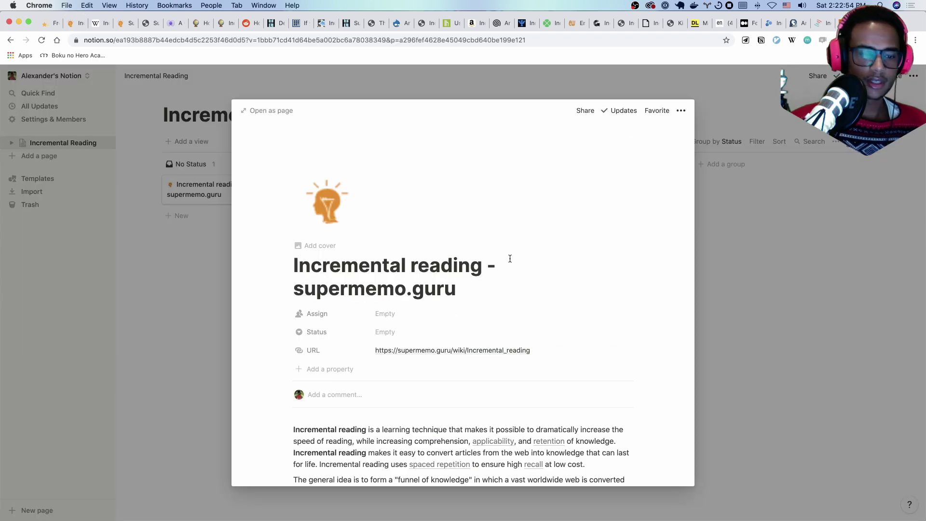
Check the supermemo.guru page in Notion for the saved highlight above the article text.
{"action": "scroll", "coordinate": [449, 311], "scroll_direction": "down", "scroll_amount": 4}
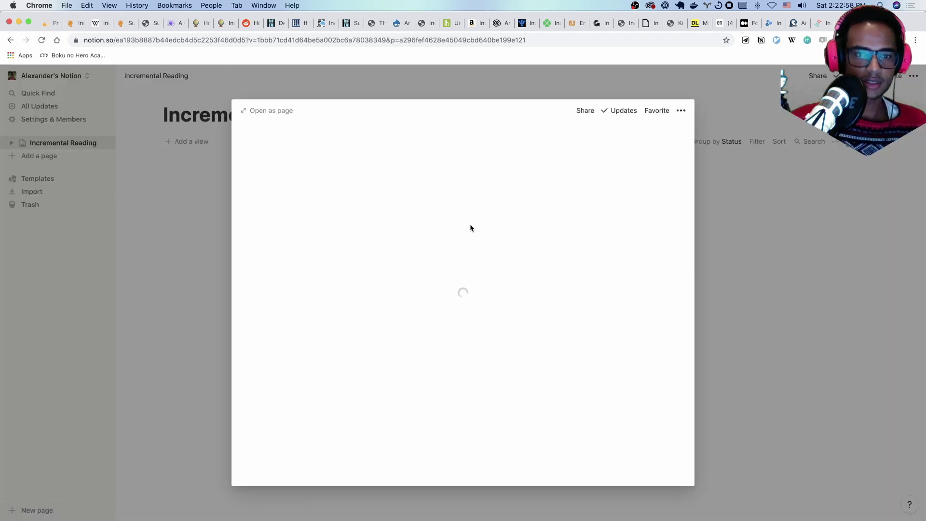
{"action": "scroll", "coordinate": [367, 313], "scroll_direction": "down", "scroll_amount": 2}
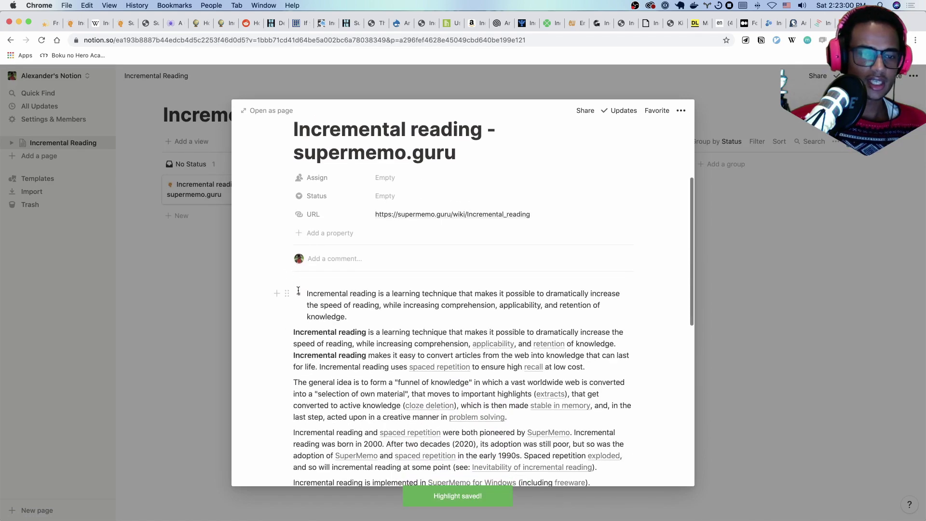
{"action": "scroll", "coordinate": [311, 349], "scroll_direction": "down", "scroll_amount": 5}
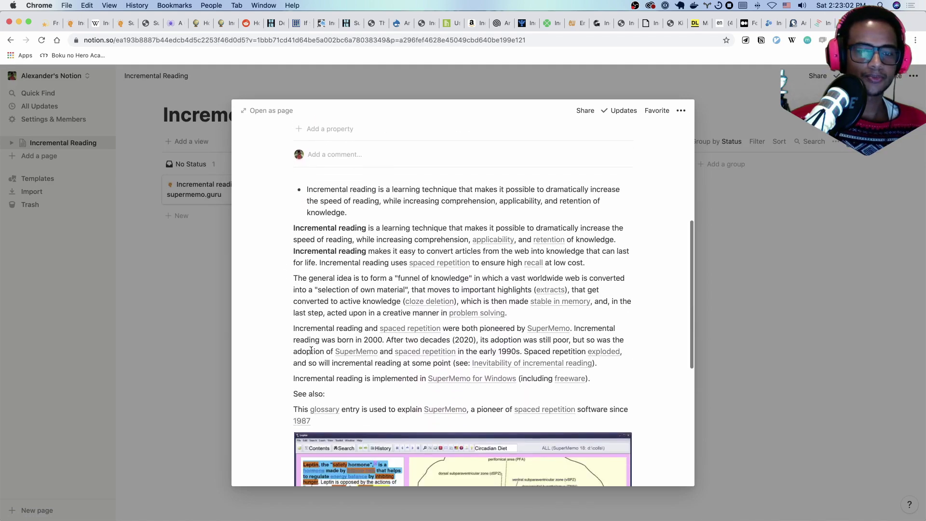
Return to the supermemo.guru article and add "Incremental reading uses spaced repetition to ensure high recall at low cost." as a highlight.
{"action": "key", "text": "ctrl+Tab"}
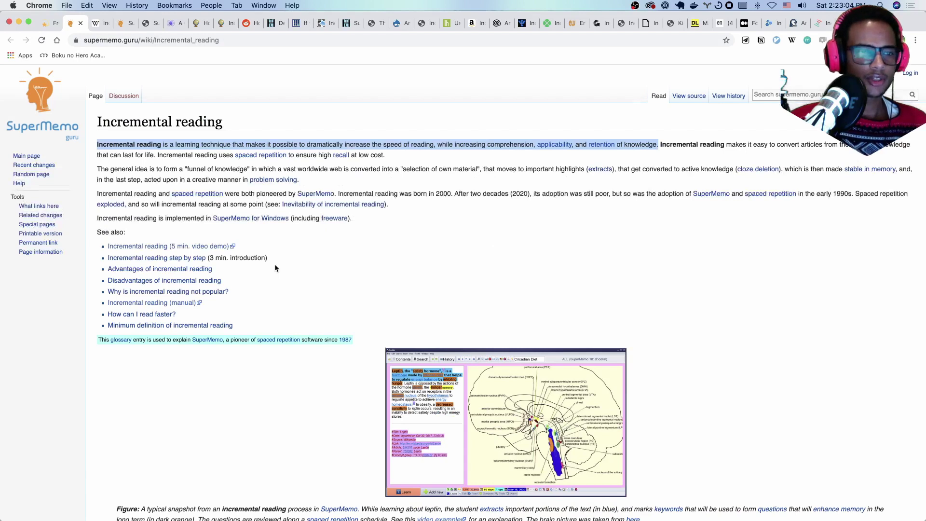
{"action": "scroll", "coordinate": [274, 264], "scroll_direction": "down", "scroll_amount": 1}
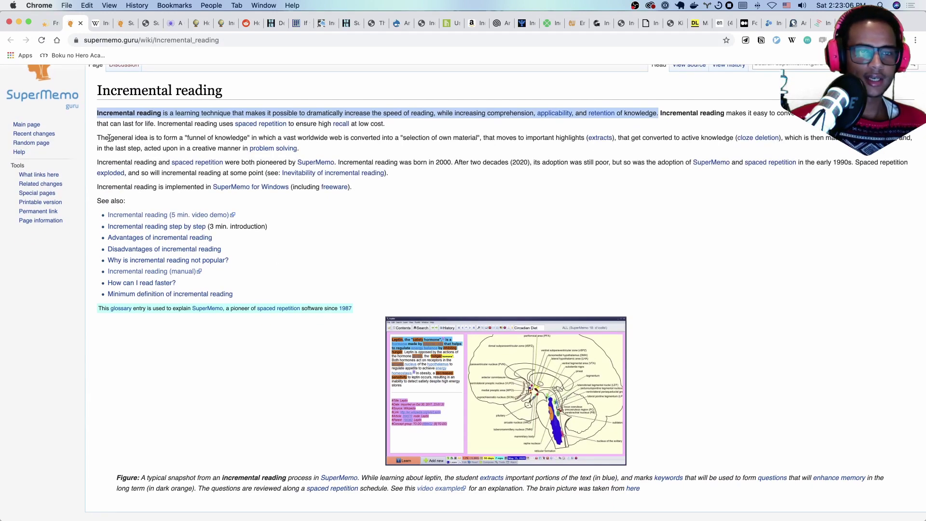
{"action": "left_click", "coordinate": [694, 105]}
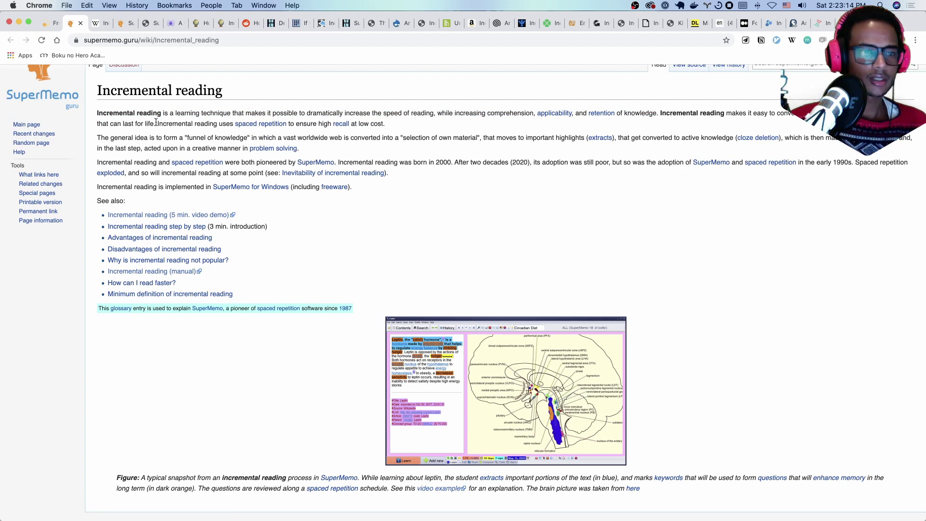
{"action": "left_click_drag", "start_coordinate": [156, 122], "coordinate": [395, 130]}
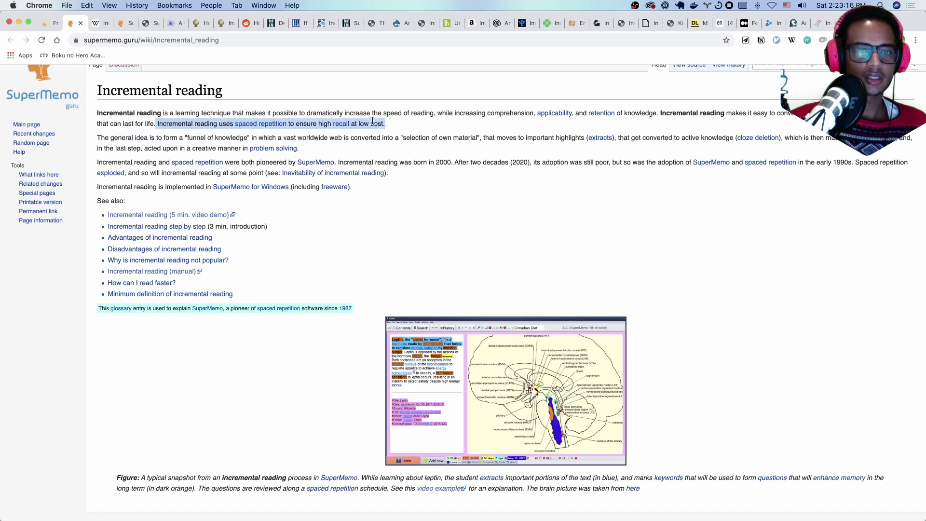
{"action": "right_click", "coordinate": [372, 121]}
{"action": "left_click", "coordinate": [403, 184]}
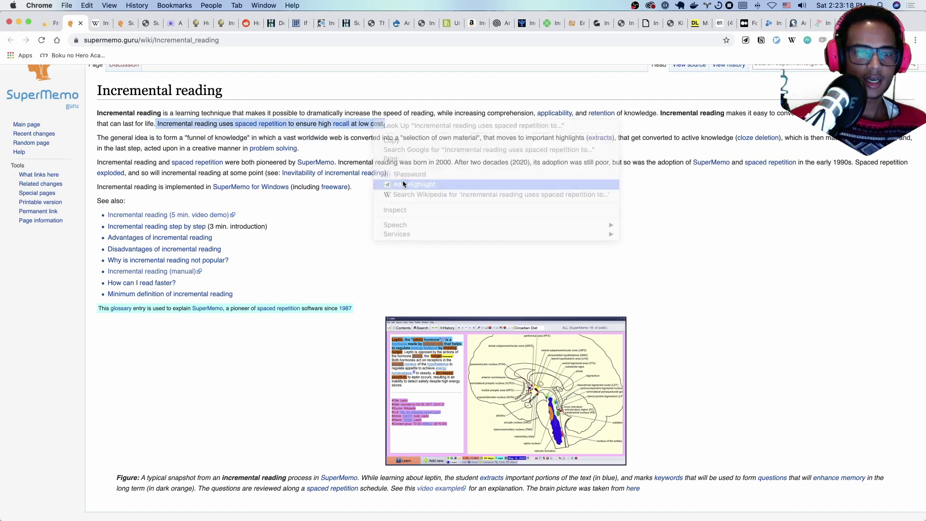
Add the whole paragraph starting "The general idea is to form a 'funnel of knowledge'" as a Save to Notion highlight.
{"action": "scroll", "coordinate": [435, 224], "scroll_direction": "down", "scroll_amount": 1}
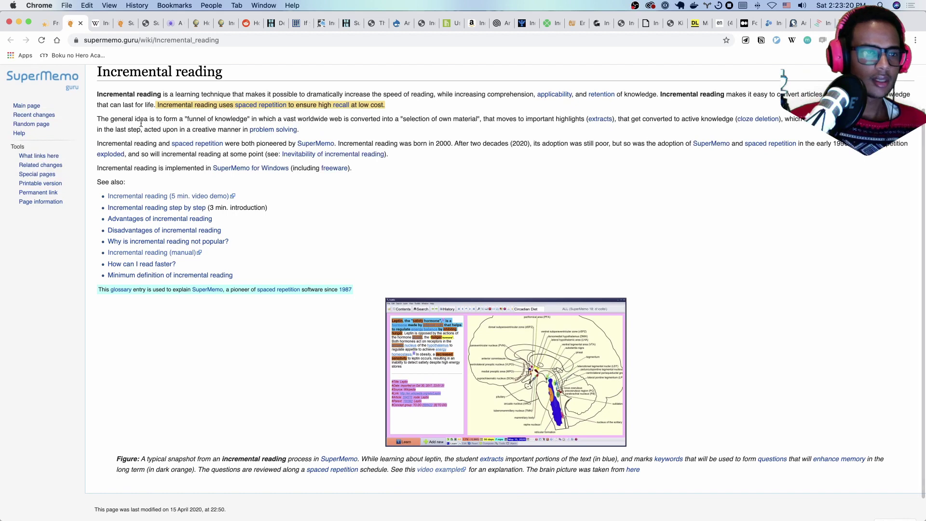
{"action": "scroll", "coordinate": [162, 119], "scroll_direction": "down", "scroll_amount": 1}
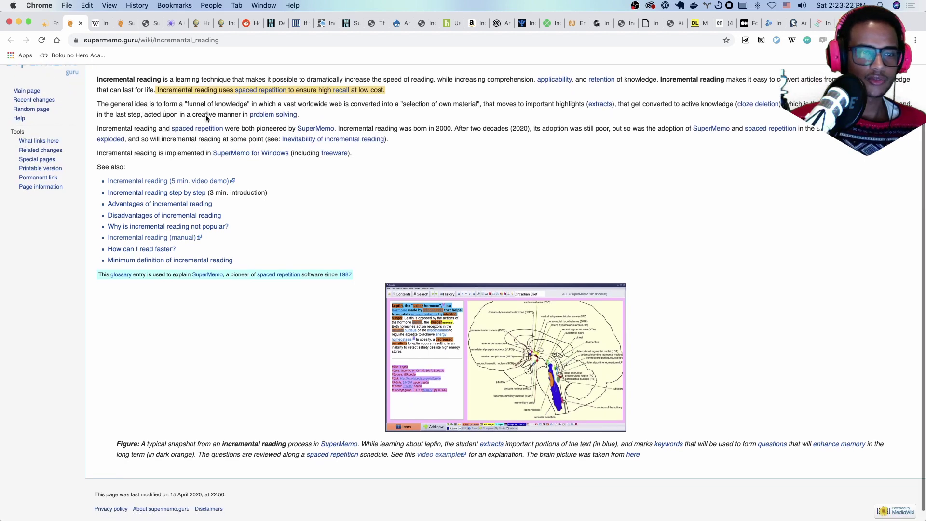
{"action": "scroll", "coordinate": [267, 103], "scroll_direction": "down", "scroll_amount": 1}
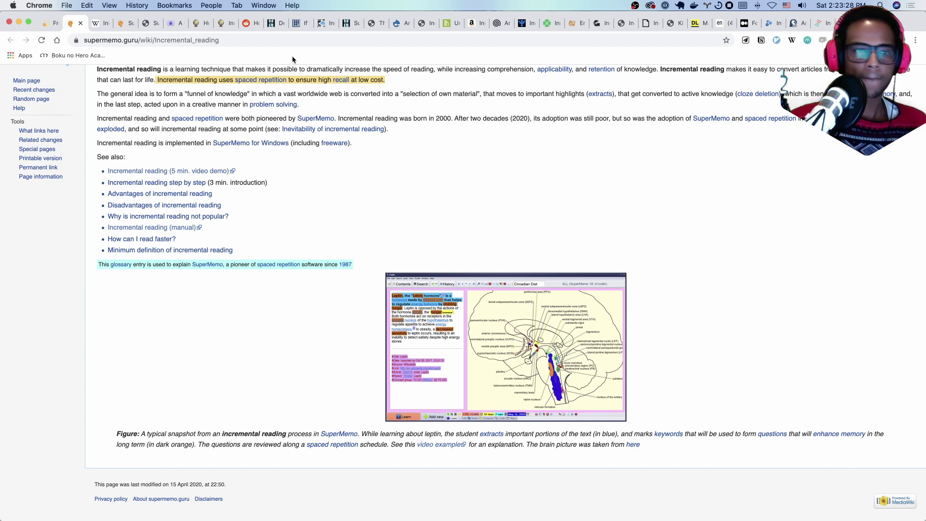
{"action": "left_click_drag", "start_coordinate": [303, 112], "coordinate": [95, 99]}
{"action": "scroll", "coordinate": [193, 101], "scroll_direction": "up", "scroll_amount": 1}
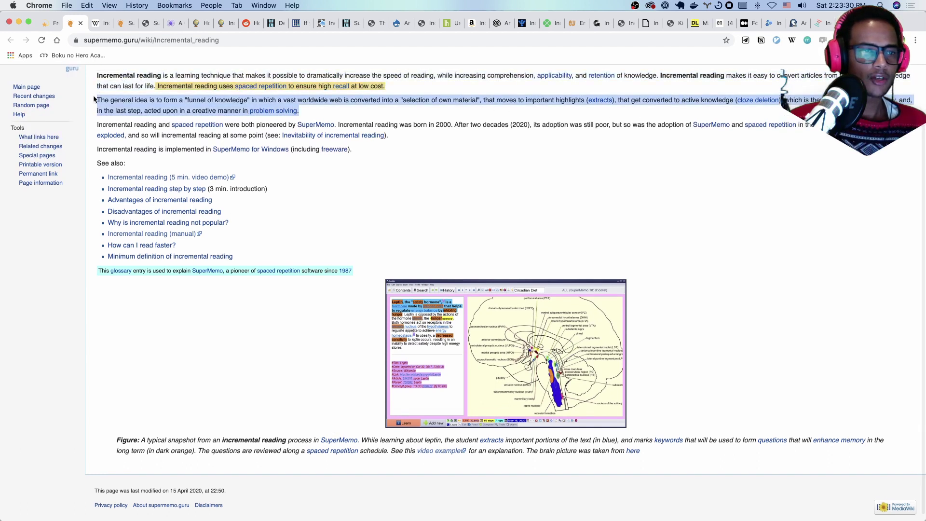
{"action": "right_click", "coordinate": [125, 102]}
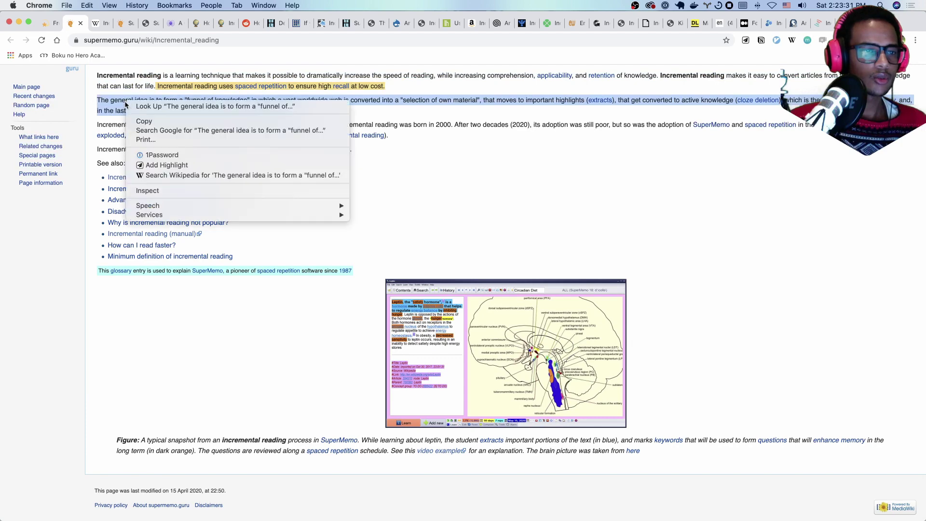
{"action": "left_click", "coordinate": [152, 164]}
Add the sentence "Incremental reading and spaced repetition were both pioneered by SuperMemo." as a Save to Notion highlight.
{"action": "scroll", "coordinate": [130, 118], "scroll_direction": "down", "scroll_amount": 1}
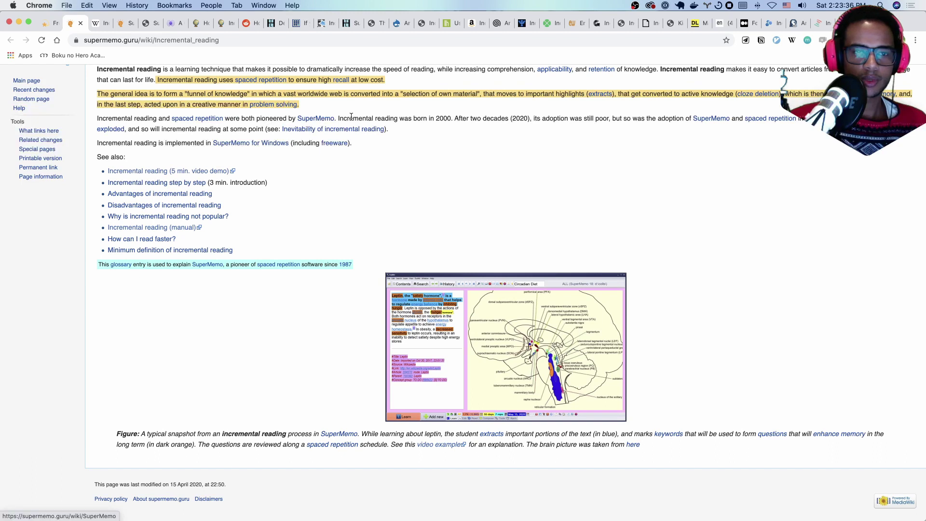
{"action": "left_click_drag", "start_coordinate": [337, 118], "coordinate": [97, 119]}
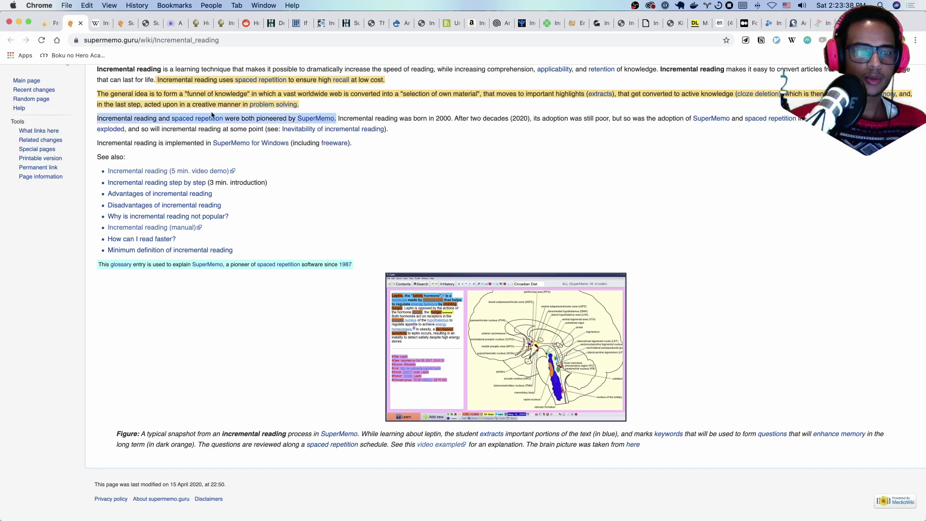
{"action": "right_click", "coordinate": [124, 121]}
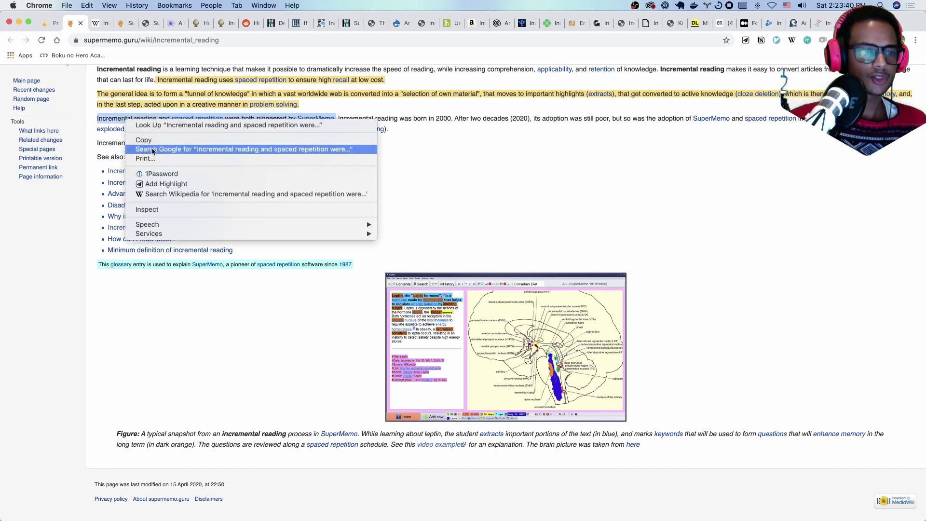
{"action": "left_click", "coordinate": [156, 183]}
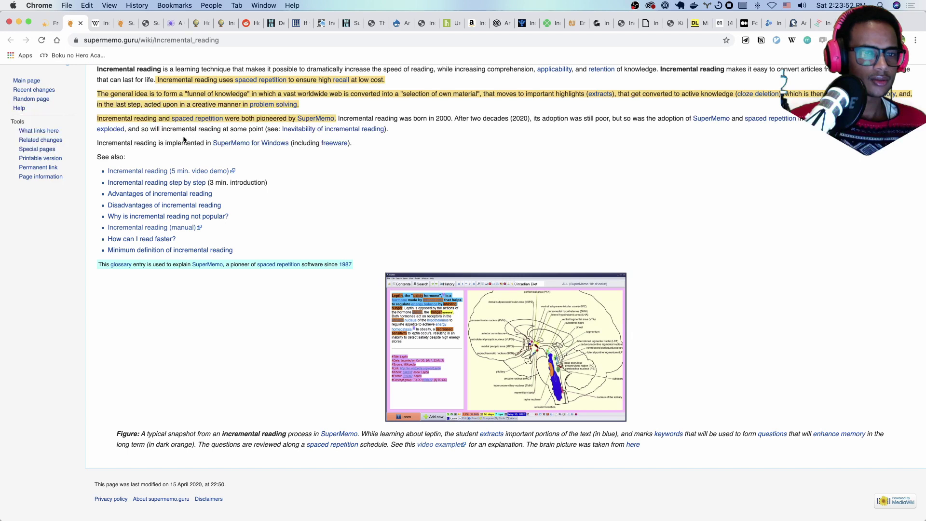
Open the "Inevitability of incremental reading" link and all eight See also links in new tabs, and close the original article.
{"action": "left_click", "coordinate": [326, 132], "text": "super"}
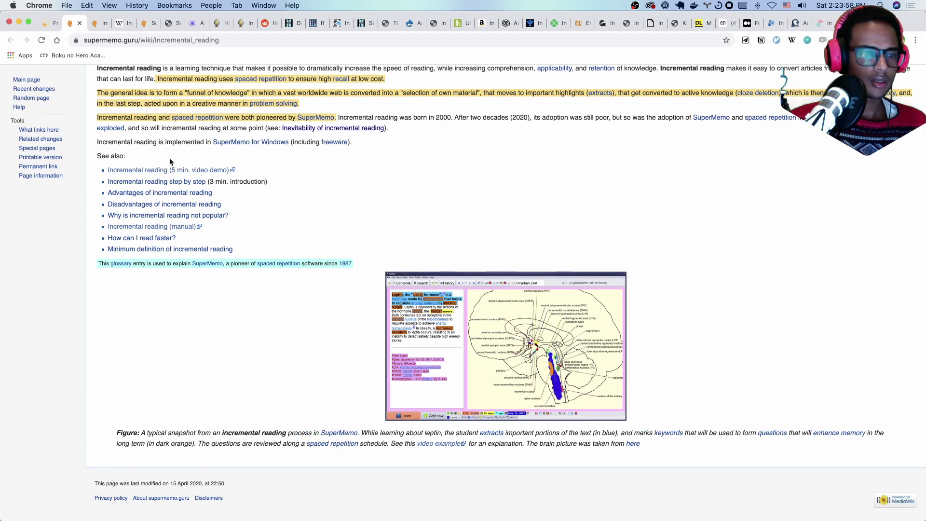
{"action": "left_click", "coordinate": [137, 183], "text": "super"}
{"action": "left_click", "coordinate": [145, 172], "text": "super"}
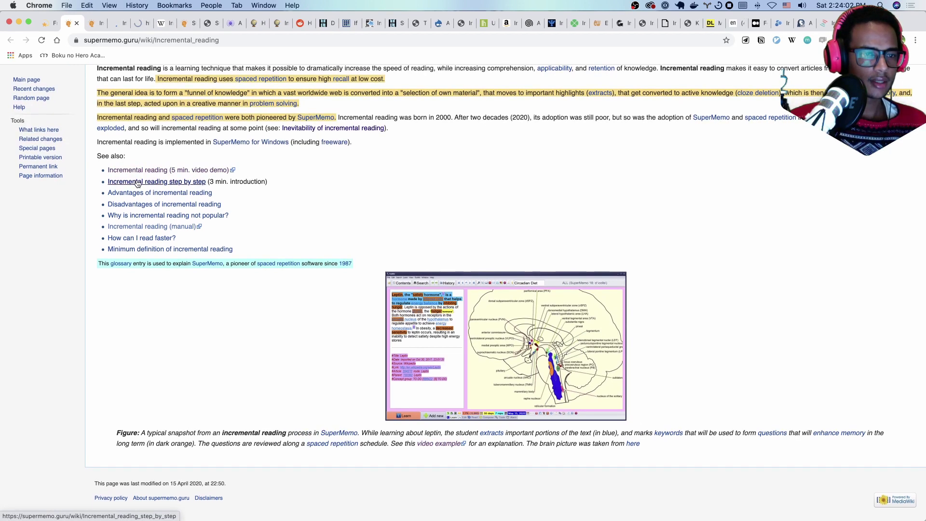
{"action": "left_click", "coordinate": [132, 194], "text": "super"}
{"action": "left_click", "coordinate": [129, 205], "text": "super"}
{"action": "left_click", "coordinate": [126, 217], "text": "super"}
{"action": "left_click", "coordinate": [124, 228], "text": "super"}
{"action": "left_click", "coordinate": [123, 240], "text": "super"}
{"action": "left_click", "coordinate": [122, 251], "text": "super"}
{"action": "key", "text": "super+w"}
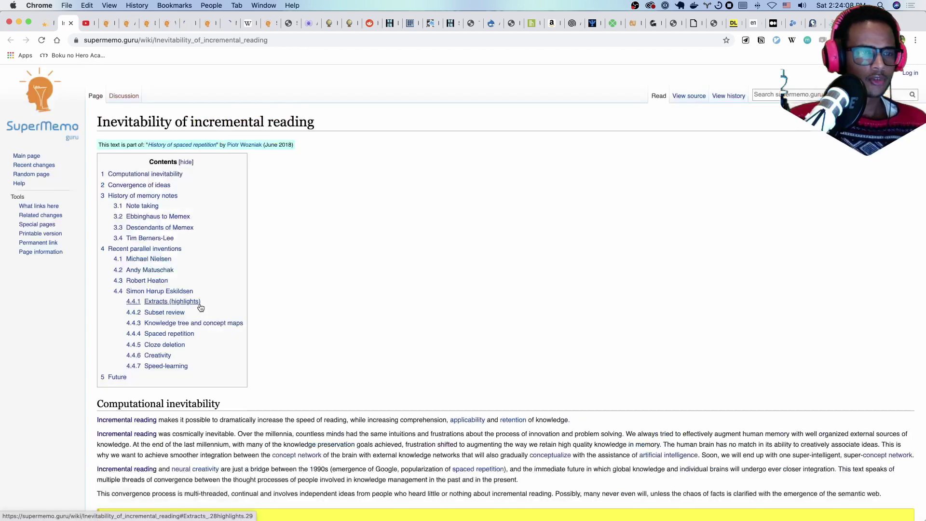
Go back to the saved supermemo.guru page in Notion and check the highlights collected above the article text.
{"action": "key", "text": "ctrl+Tab"}
{"action": "scroll", "coordinate": [333, 258], "scroll_direction": "down", "scroll_amount": 5}
{"action": "scroll", "coordinate": [313, 286], "scroll_direction": "down", "scroll_amount": 2}
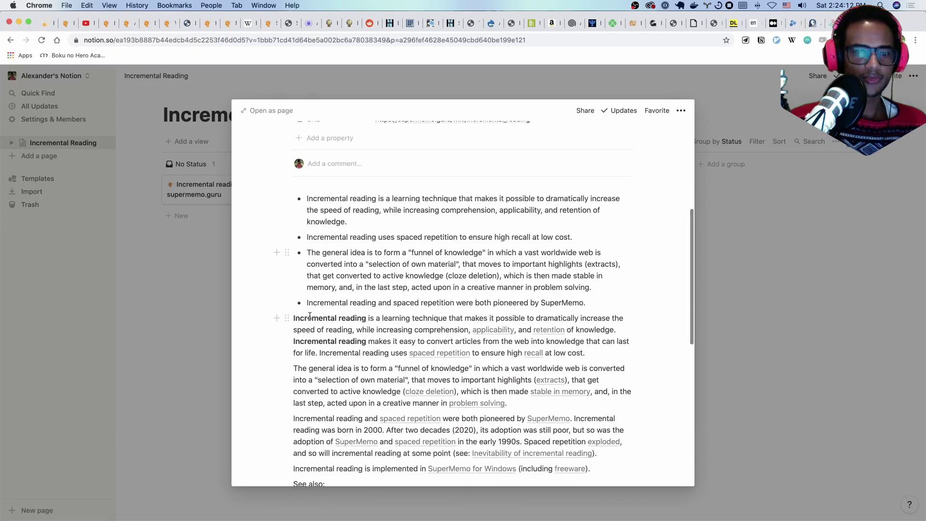
{"action": "scroll", "coordinate": [308, 270], "scroll_direction": "down", "scroll_amount": 3}
{"action": "scroll", "coordinate": [299, 246], "scroll_direction": "up", "scroll_amount": 3}
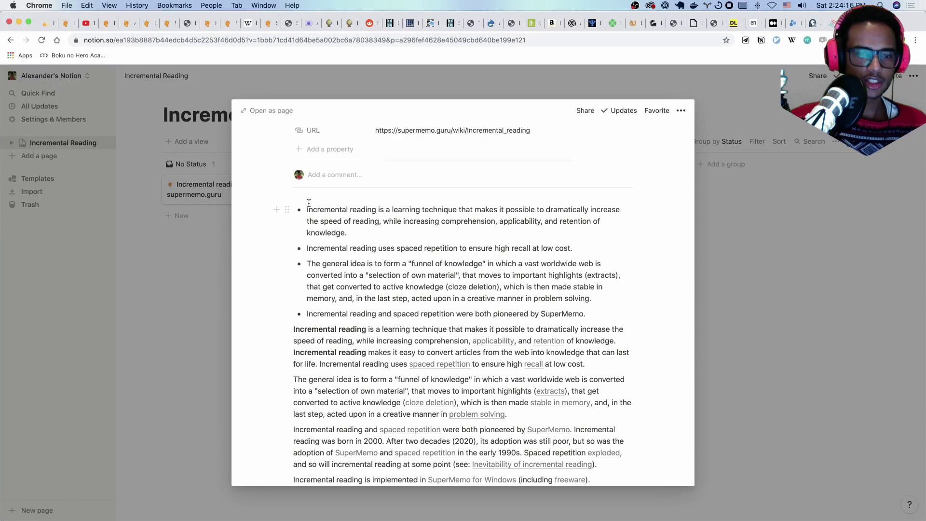
Turn the four highlight bullets above the article text into a toggle list.
{"action": "left_click_drag", "start_coordinate": [602, 307], "coordinate": [252, 203]}
{"action": "left_click", "coordinate": [289, 206]}
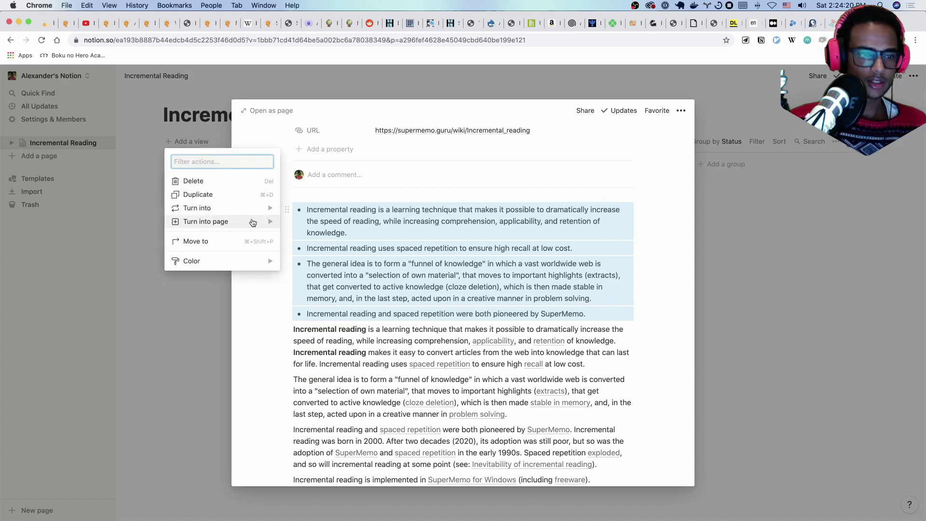
{"action": "mouse_move", "coordinate": [249, 224]}
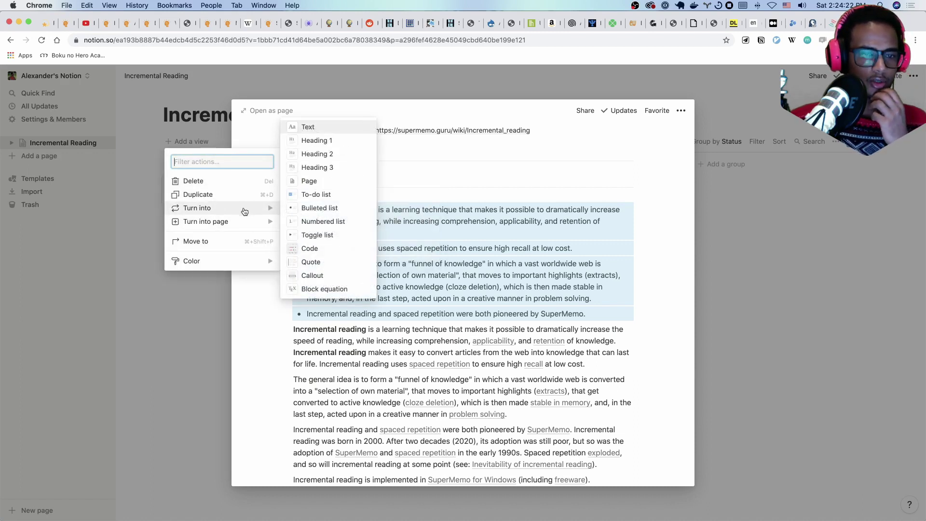
{"action": "left_click", "coordinate": [324, 235]}
{"action": "left_click", "coordinate": [375, 228]}
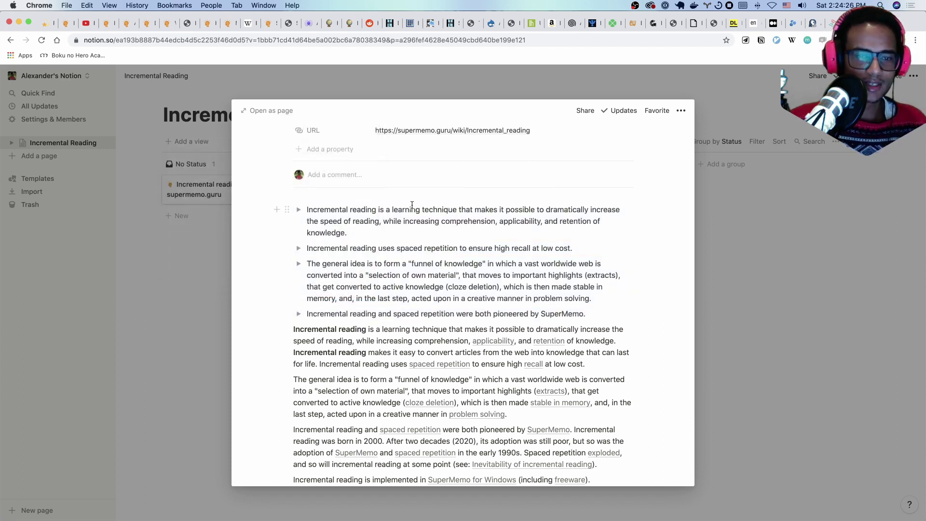
Format "Incremental reading" and "learning technique" in the first toggle as inline code.
{"action": "double_click", "coordinate": [316, 207]}
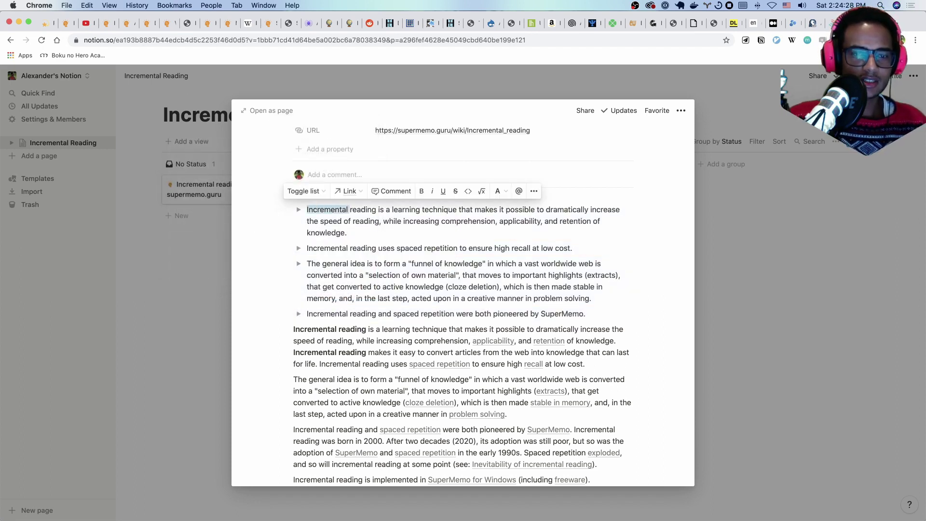
{"action": "key", "text": "shift+Right"}
{"action": "key", "text": "shift+Right"}
{"action": "key", "text": "shift+Right"}
{"action": "key", "text": "shift+Right"}
{"action": "key", "text": "super+e"}
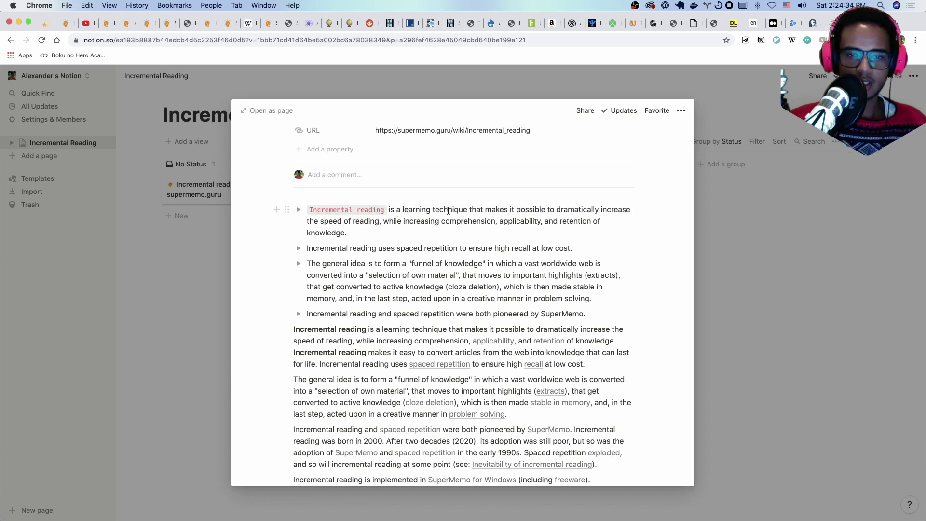
{"action": "double_click", "coordinate": [414, 209]}
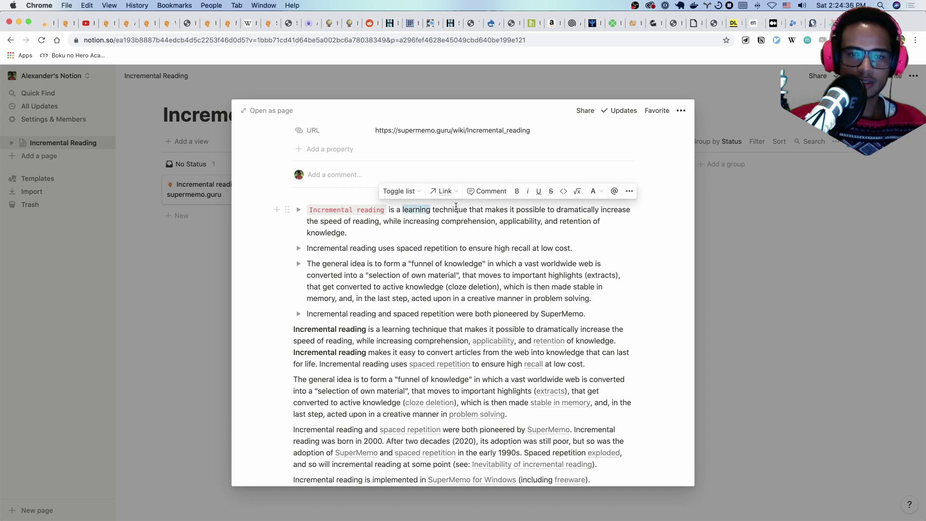
{"action": "key", "text": "alt+shift+Right"}
{"action": "key", "text": "super+e"}
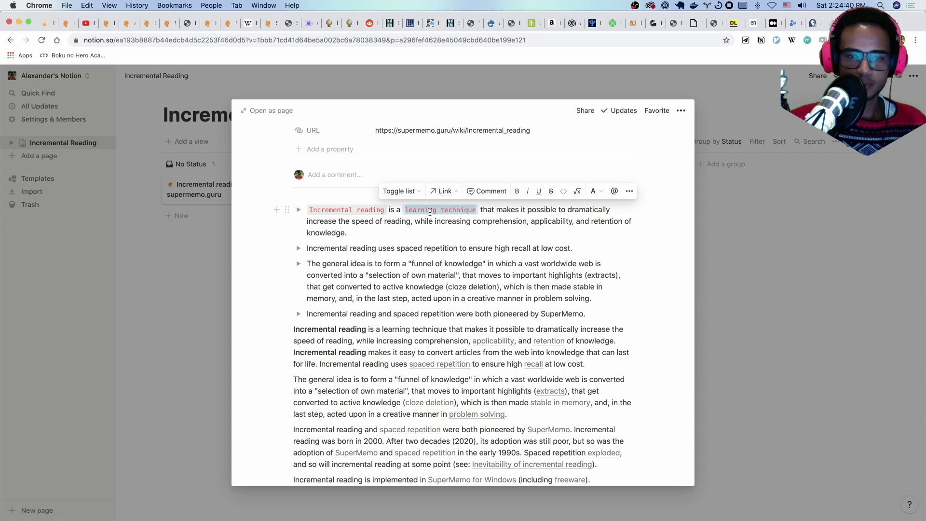
Format "spaced repetition", "high recall" and "low cost" in the second toggle as inline code.
{"action": "left_click", "coordinate": [472, 251]}
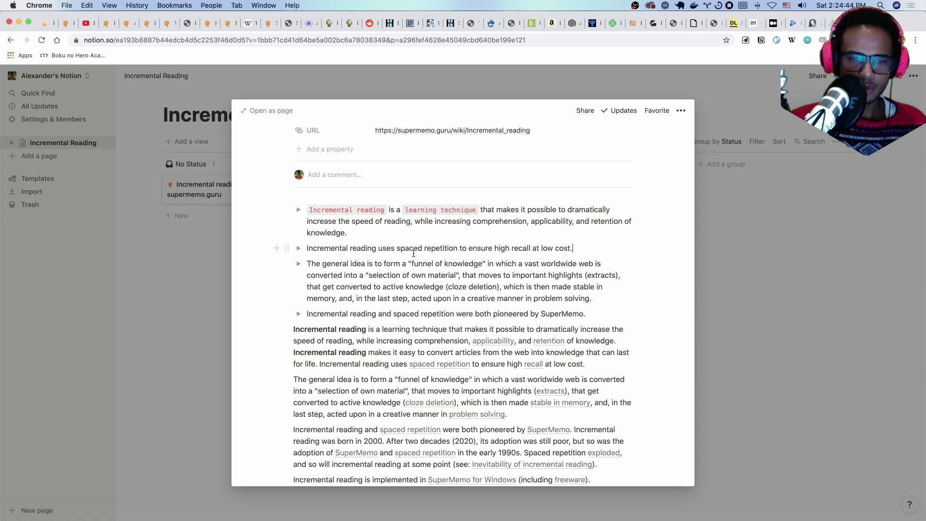
{"action": "double_click", "coordinate": [409, 248]}
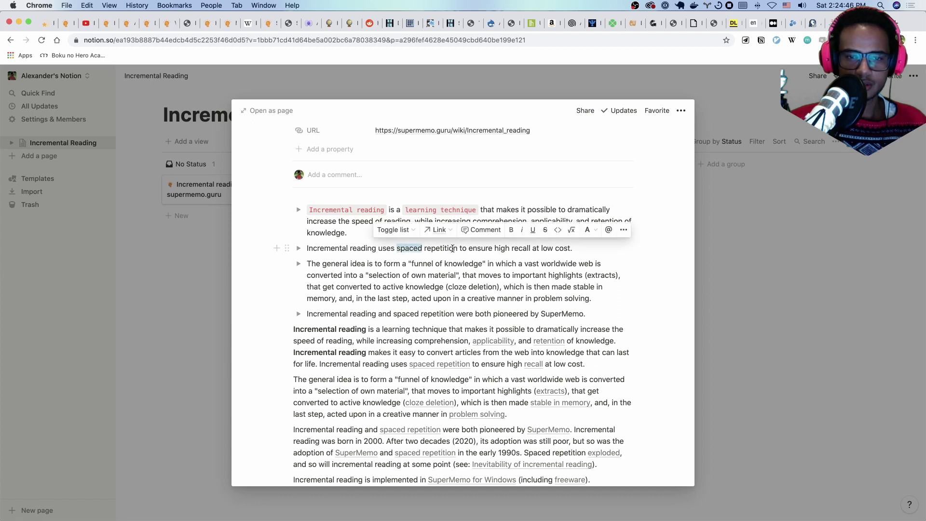
{"action": "key", "text": "alt+shift+Right"}
{"action": "key", "text": "super+e"}
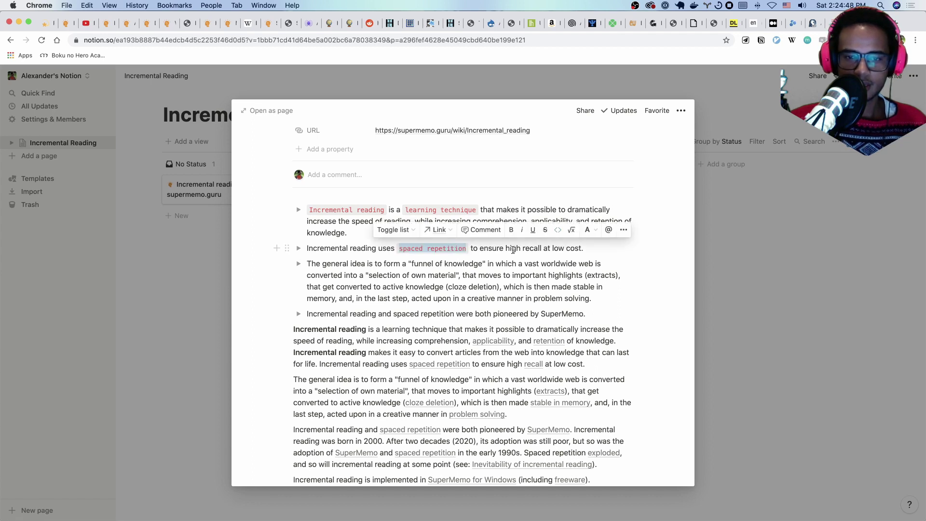
{"action": "left_click", "coordinate": [511, 248]}
{"action": "triple_click", "coordinate": [512, 249]}
{"action": "double_click", "coordinate": [512, 248]}
{"action": "key", "text": "alt+shift+Right"}
{"action": "key", "text": "super+e"}
{"action": "left_click", "coordinate": [569, 248]}
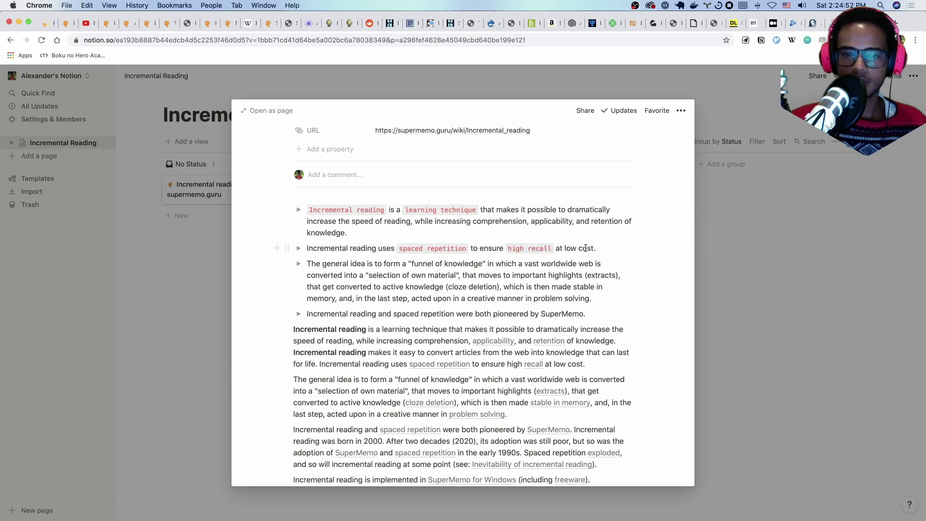
{"action": "double_click", "coordinate": [570, 248]}
{"action": "key", "text": "alt+shift+Right"}
{"action": "key", "text": "super+e"}
Format "funnel of knowledge", "selection of own material" and "extracts" in the third toggle as inline code.
{"action": "left_click", "coordinate": [342, 269]}
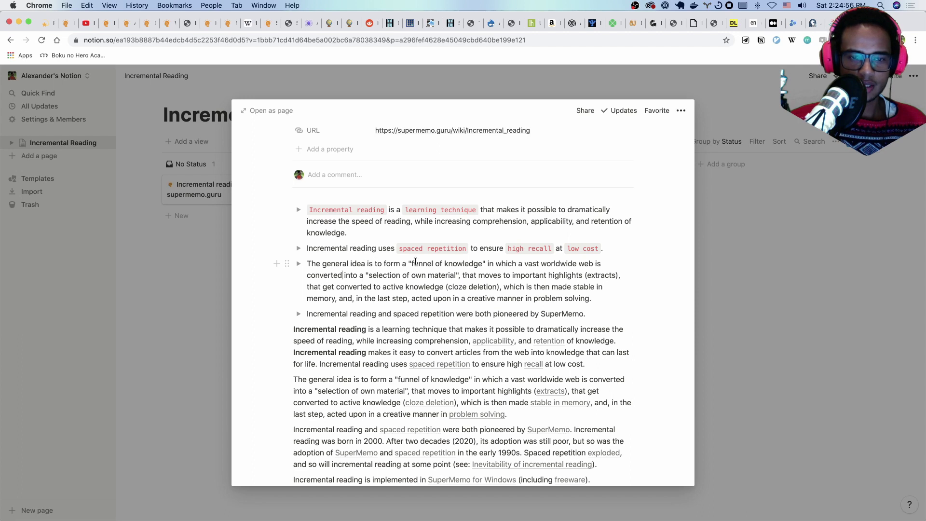
{"action": "double_click", "coordinate": [417, 264]}
{"action": "key", "text": "alt+shift+Right"}
{"action": "key", "text": "alt+shift+Right"}
{"action": "key", "text": "super+e"}
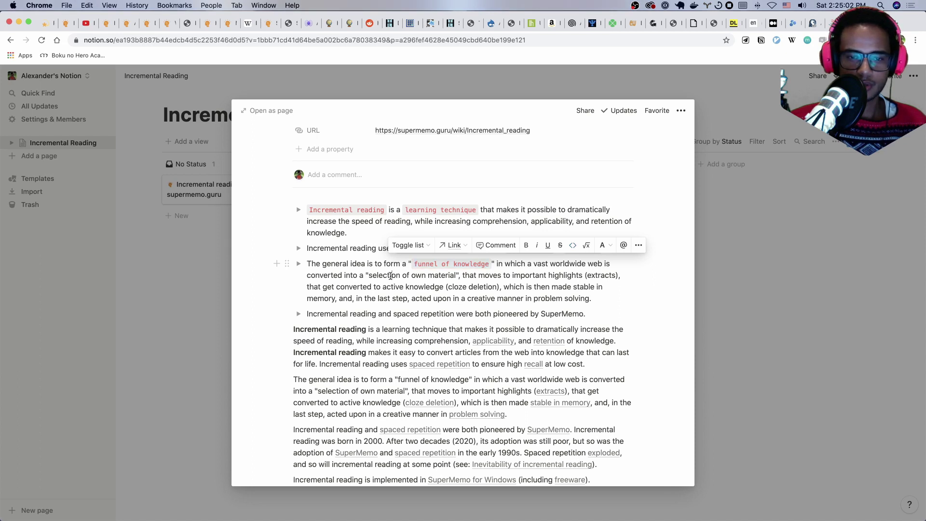
{"action": "double_click", "coordinate": [390, 276]}
{"action": "key", "text": "alt+shift+Right"}
{"action": "key", "text": "alt+shift+Right"}
{"action": "key", "text": "alt+shift+Right"}
{"action": "key", "text": "super+e"}
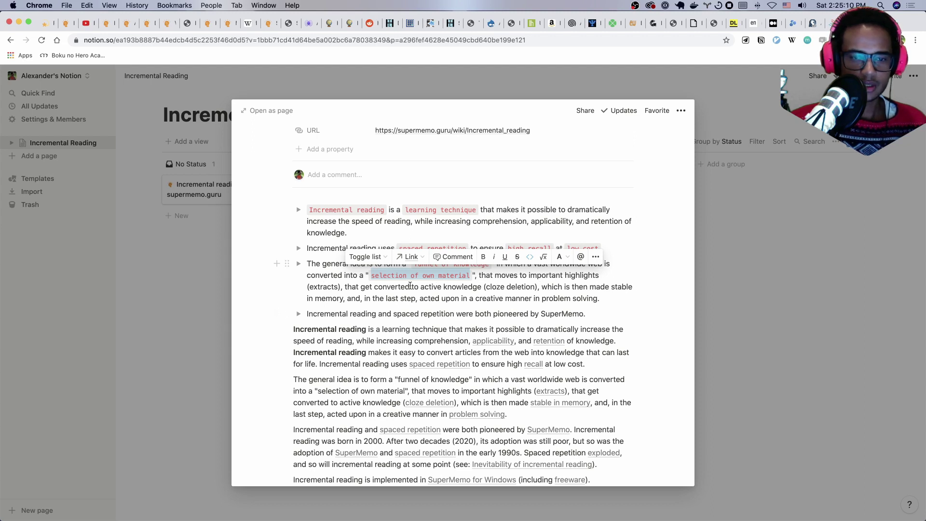
{"action": "double_click", "coordinate": [325, 287]}
{"action": "key", "text": "super+e"}
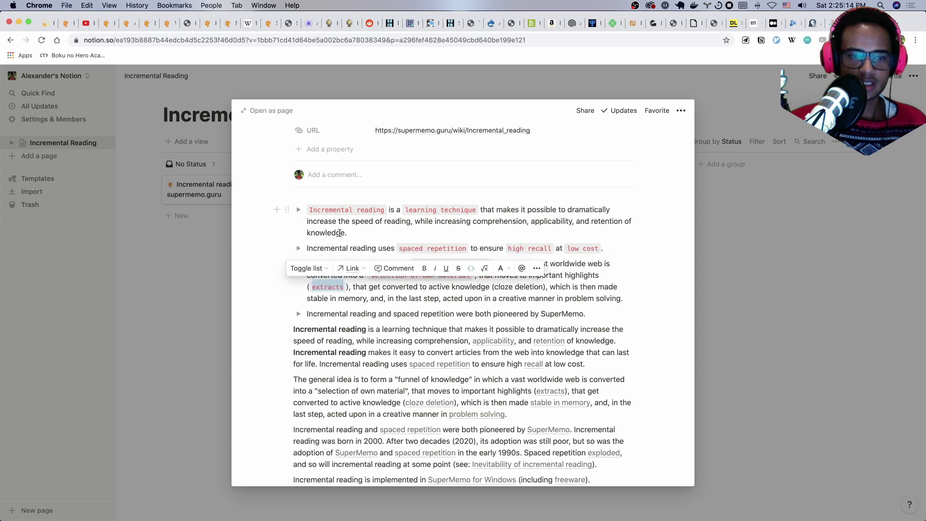
{"action": "left_click", "coordinate": [417, 347]}
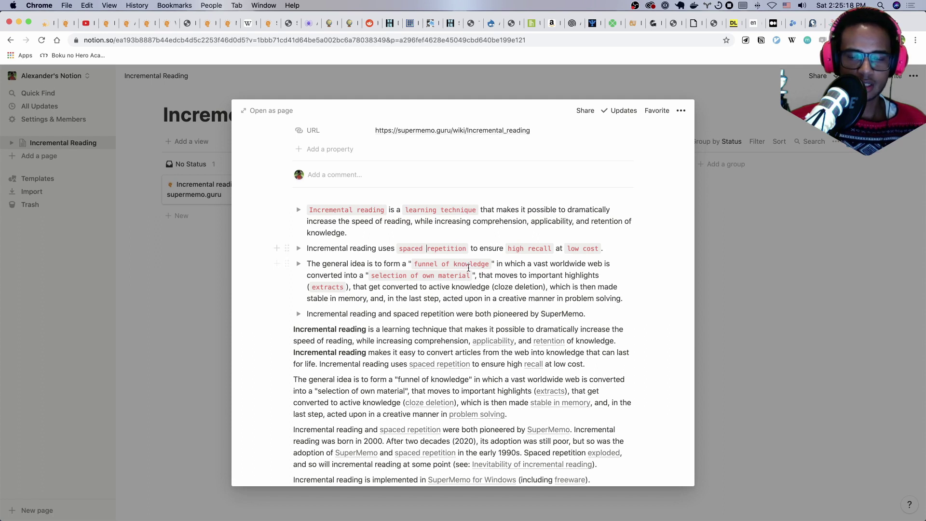
Format "cloze deletion" in the third toggle as inline code.
{"action": "double_click", "coordinate": [504, 286]}
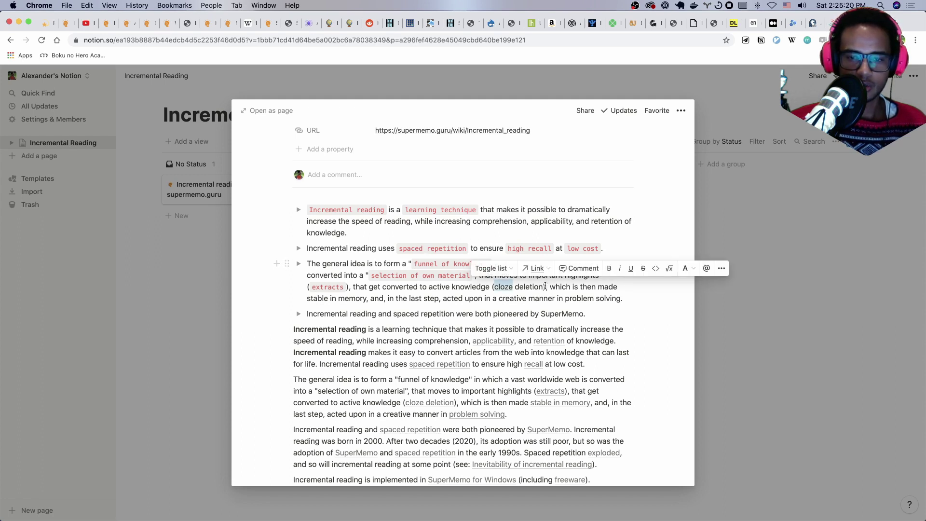
{"action": "left_click", "coordinate": [535, 286], "text": "shift"}
{"action": "key", "text": "super+e"}
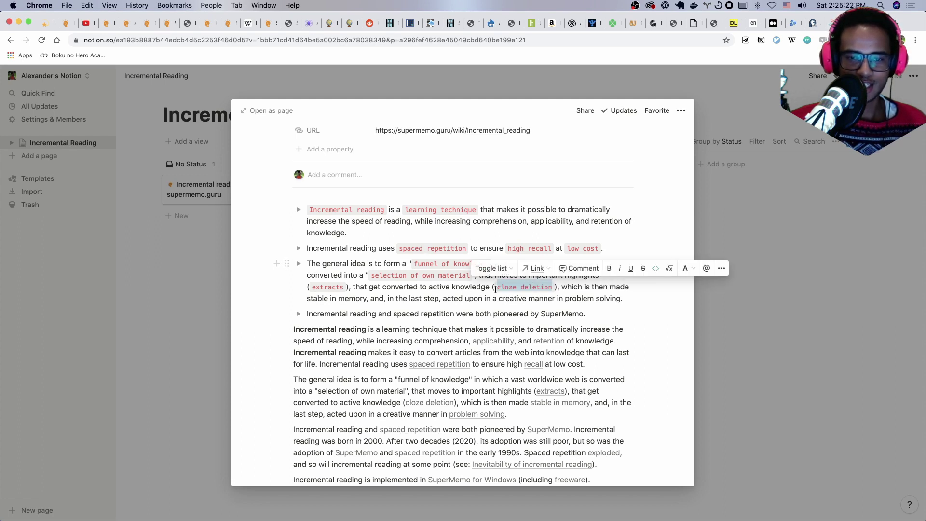
{"action": "left_click", "coordinate": [494, 289]}
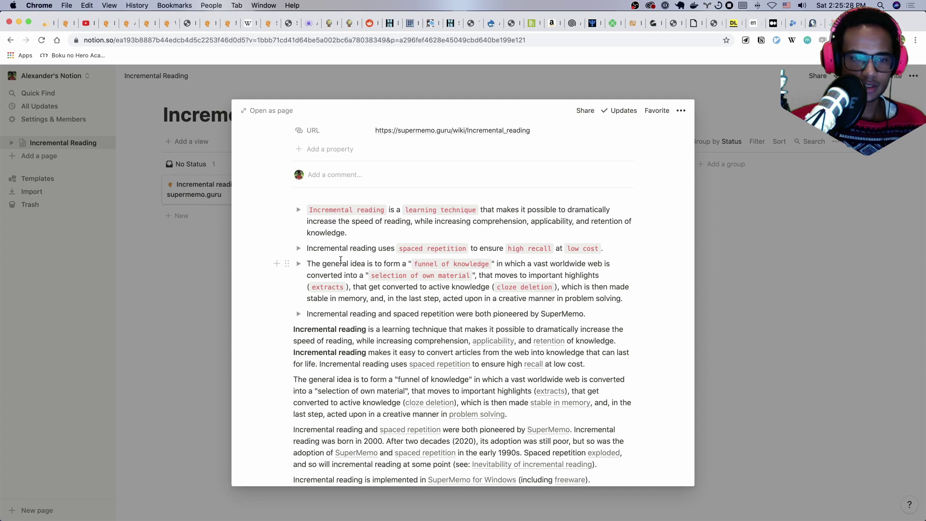
Format "SuperMemo" in the fourth toggle as inline code.
{"action": "scroll", "coordinate": [401, 298], "scroll_direction": "down", "scroll_amount": 3}
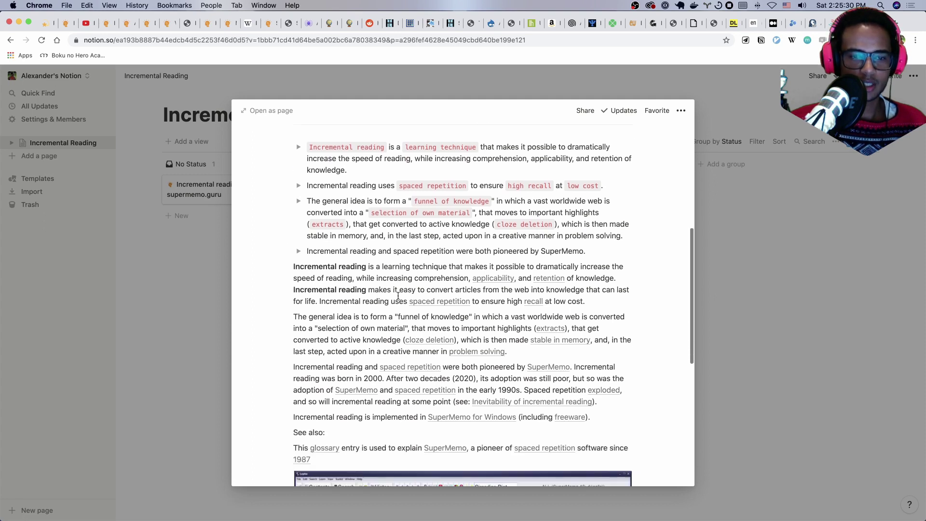
{"action": "double_click", "coordinate": [341, 250]}
{"action": "double_click", "coordinate": [562, 251]}
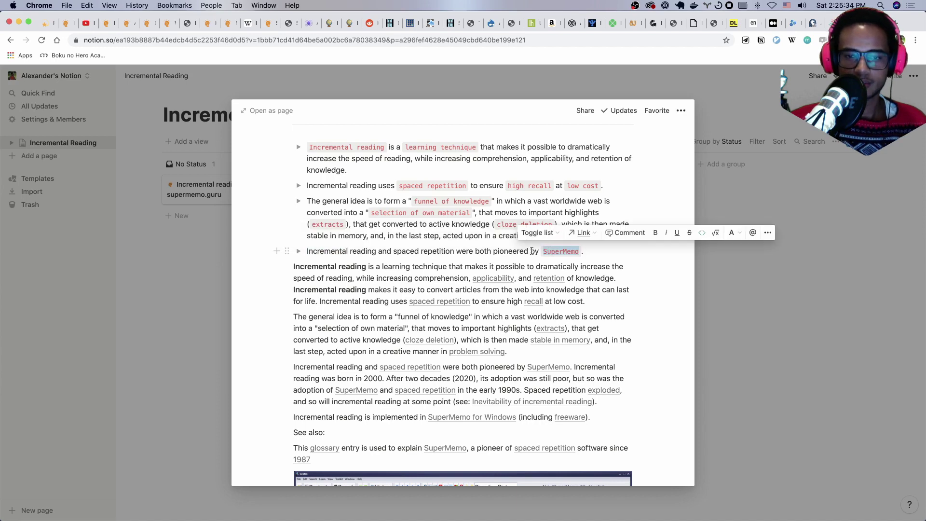
{"action": "key", "text": "super+e"}
Delete the article text between the toggle list and the figure image, from the opening paragraph through the glossary note.
{"action": "scroll", "coordinate": [317, 263], "scroll_direction": "down", "scroll_amount": 2}
{"action": "left_click", "coordinate": [317, 263]}
{"action": "scroll", "coordinate": [318, 289], "scroll_direction": "down", "scroll_amount": 5}
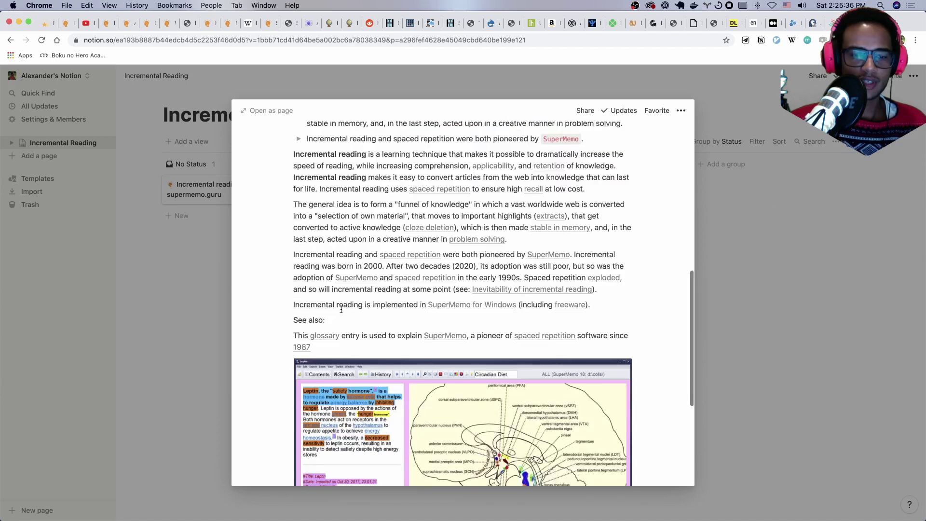
{"action": "left_click", "coordinate": [333, 328], "text": "shift"}
{"action": "key", "text": "BackSpace"}
{"action": "scroll", "coordinate": [333, 329], "scroll_direction": "up", "scroll_amount": 4}
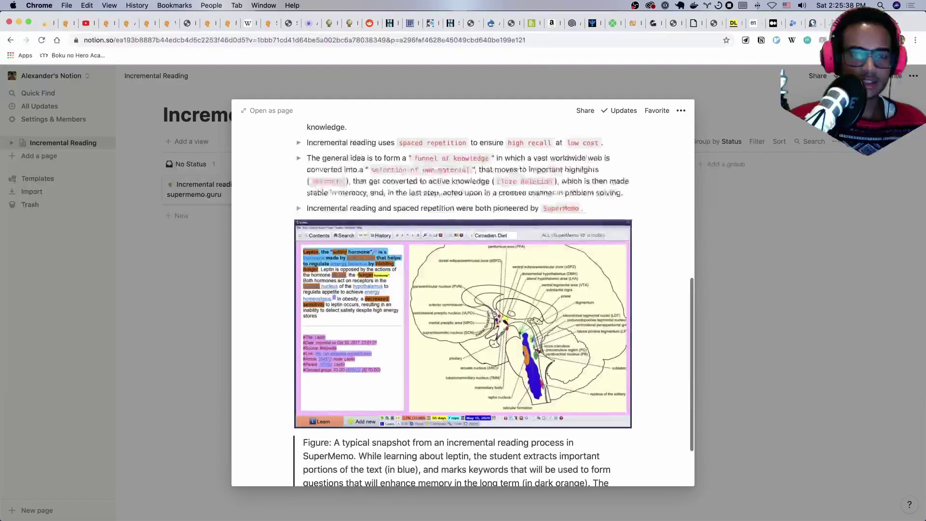
{"action": "scroll", "coordinate": [384, 347], "scroll_direction": "down", "scroll_amount": 4}
Open the source article from the page's URL property to check it, and close it again.
{"action": "scroll", "coordinate": [385, 332], "scroll_direction": "up", "scroll_amount": 9}
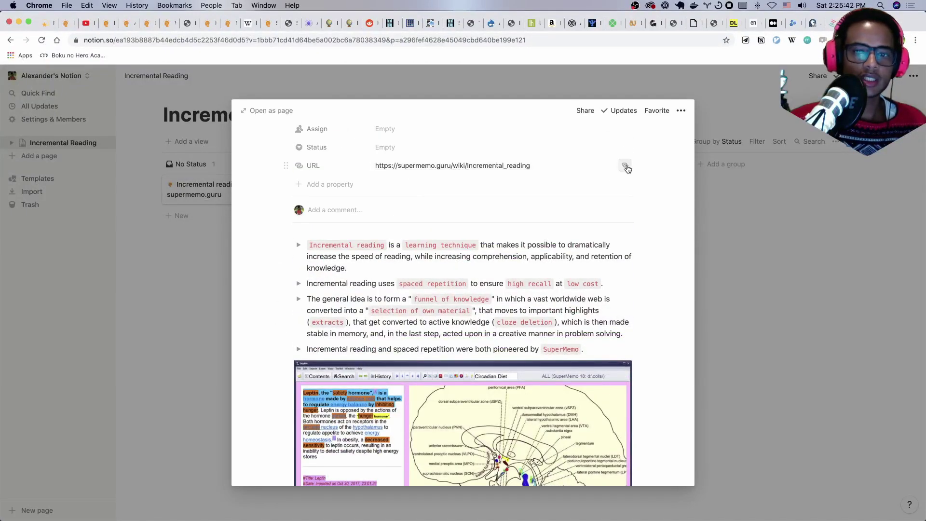
{"action": "left_click", "coordinate": [624, 166]}
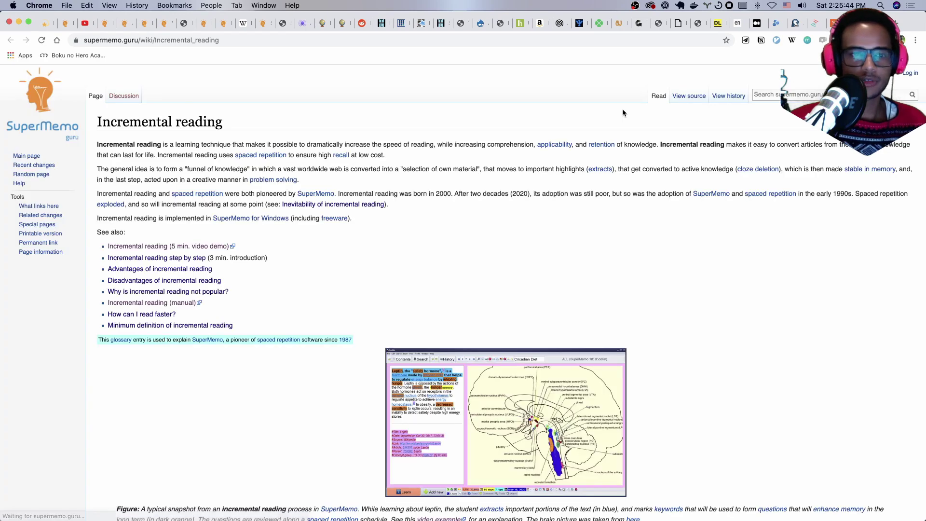
{"action": "key", "text": "super+w"}
Move the figure image and its quoted caption inside the fourth toggle, about SuperMemo.
{"action": "scroll", "coordinate": [378, 256], "scroll_direction": "down", "scroll_amount": 3}
{"action": "scroll", "coordinate": [379, 256], "scroll_direction": "down", "scroll_amount": 5}
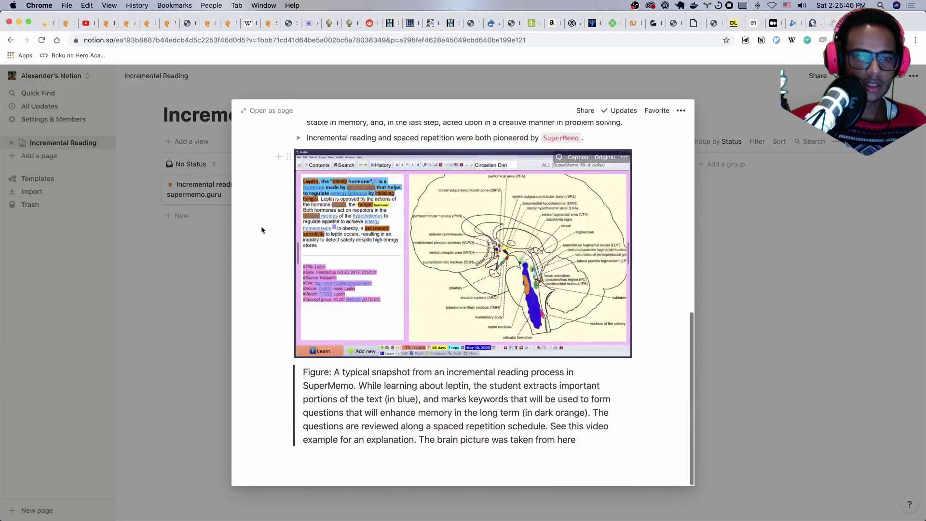
{"action": "left_click_drag", "start_coordinate": [261, 227], "coordinate": [529, 348]}
{"action": "scroll", "coordinate": [516, 348], "scroll_direction": "up", "scroll_amount": 3}
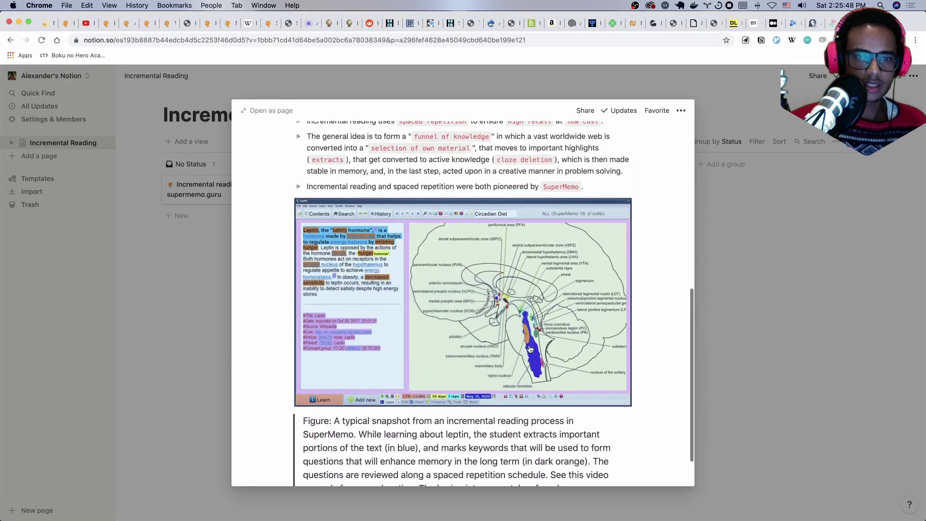
{"action": "scroll", "coordinate": [502, 345], "scroll_direction": "up", "scroll_amount": 1}
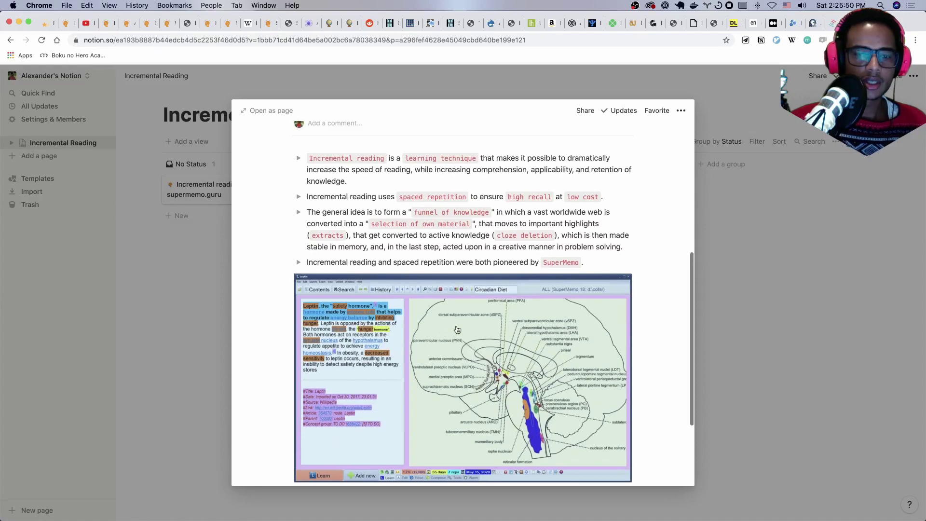
{"action": "left_click_drag", "start_coordinate": [355, 320], "coordinate": [375, 261]}
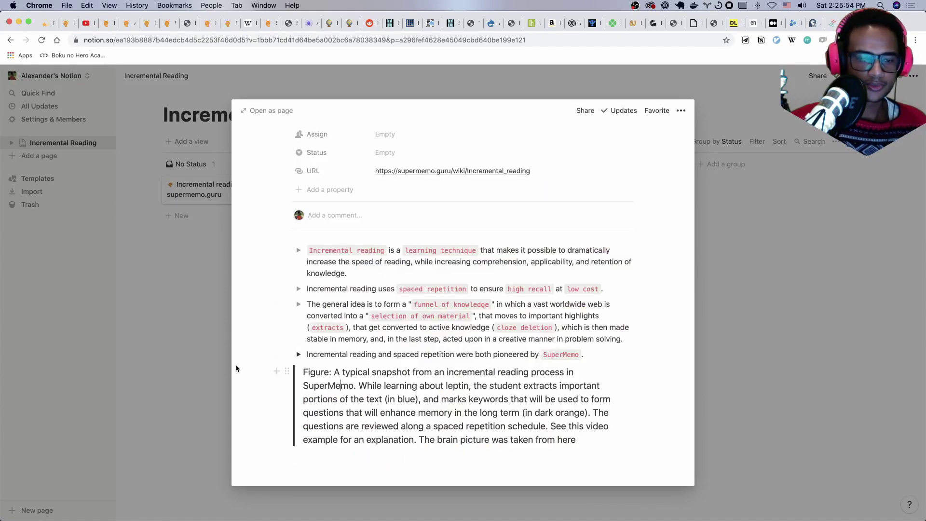
{"action": "left_click_drag", "start_coordinate": [285, 380], "coordinate": [343, 356]}
{"action": "scroll", "coordinate": [554, 211], "scroll_direction": "up", "scroll_amount": 4}
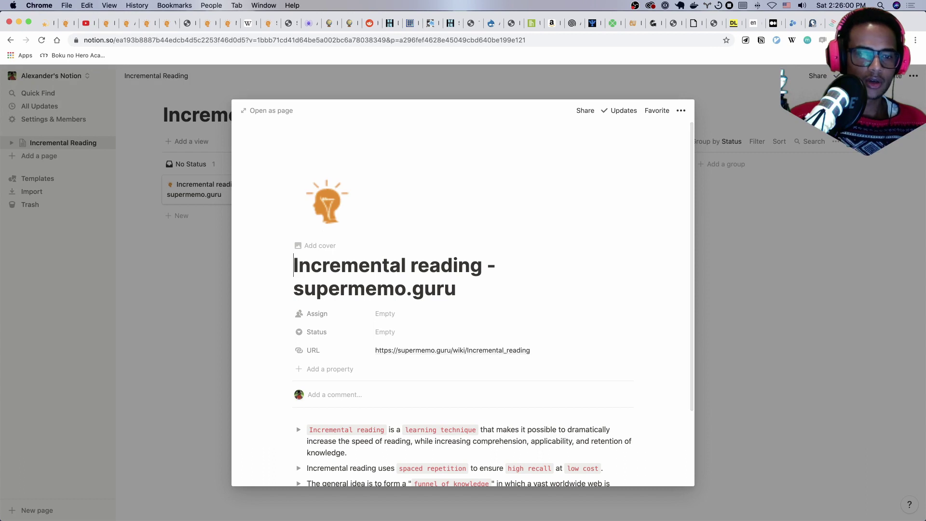
{"action": "type", "text": "Intro"}
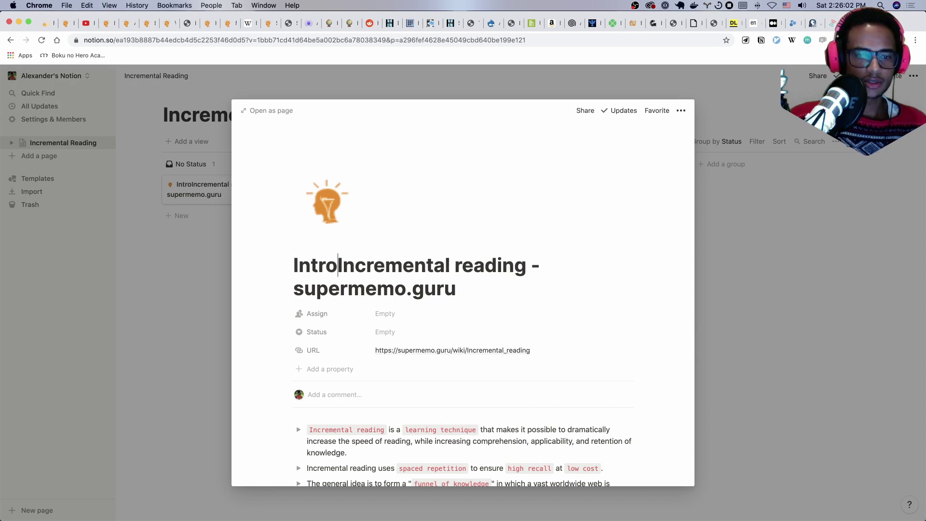
{"action": "key", "text": "BackSpace"}
{"action": "key", "text": "BackSpace"}
{"action": "key", "text": "BackSpace"}
{"action": "key", "text": "BackSpace"}
{"action": "key", "text": "BackSpace"}
Retitle the page "Basics of Incremental Reading", removing the supermemo.guru suffix.
{"action": "type", "text": "Basics of"}
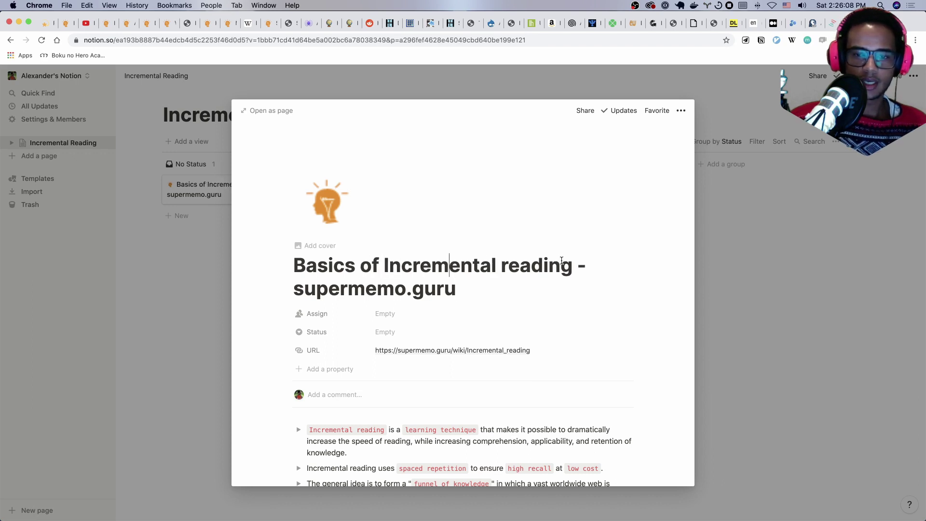
{"action": "left_click", "coordinate": [572, 264]}
{"action": "key", "text": "shift+Down"}
{"action": "key", "text": "BackSpace"}
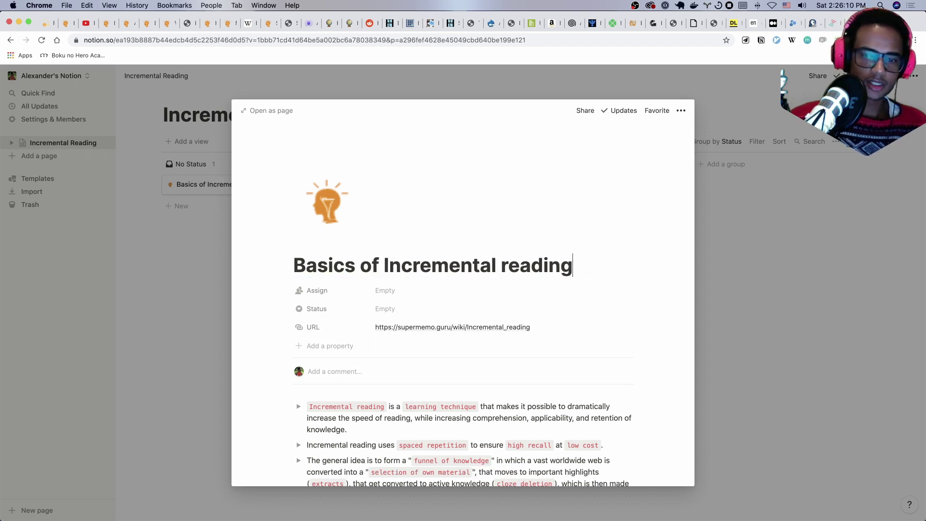
{"action": "left_click", "coordinate": [502, 264]}
{"action": "key", "text": "shift+Right"}
{"action": "type", "text": "R"}
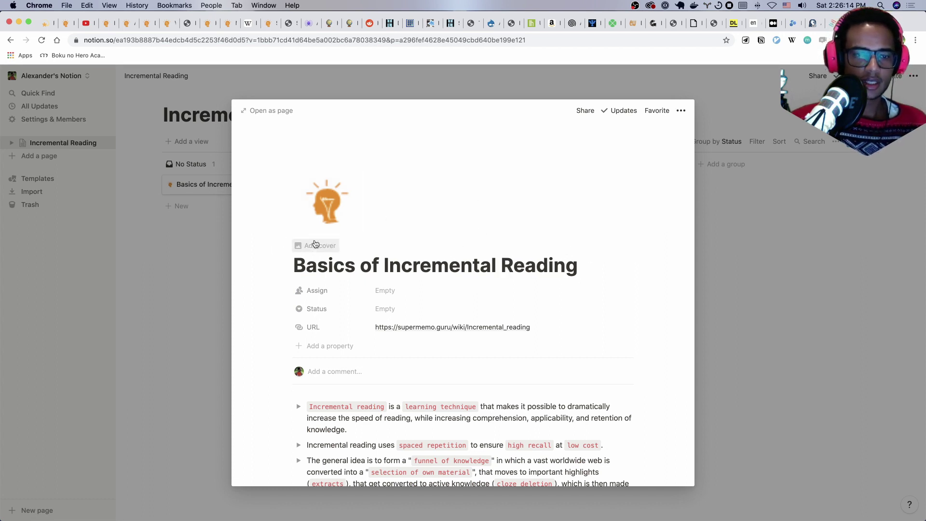
Export the "Basics of Incremental Reading" page to a zip file.
{"action": "left_click", "coordinate": [681, 111]}
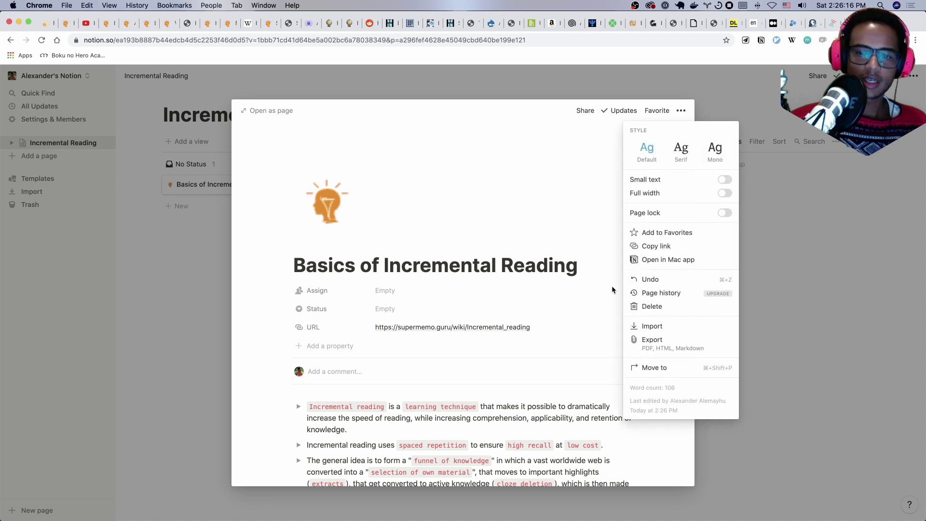
{"action": "left_click", "coordinate": [646, 340]}
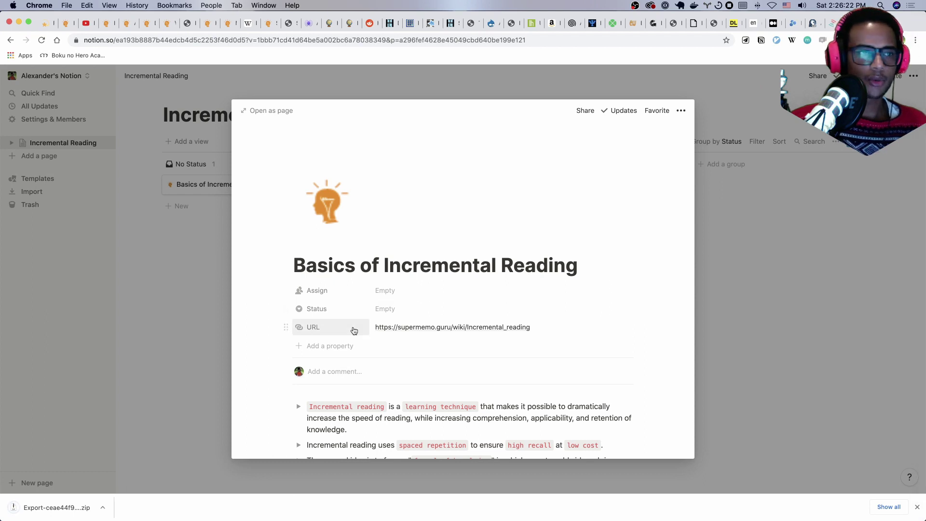
Switch to 2anki.net and upload the newest Notion export zip from Downloads to create Anki flashcards.
{"action": "key", "text": "super+1"}
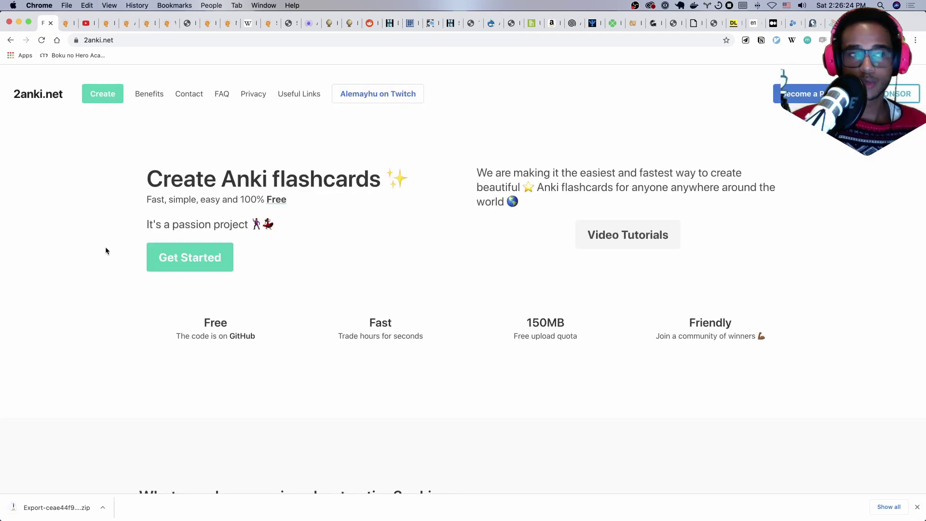
{"action": "left_click", "coordinate": [190, 255]}
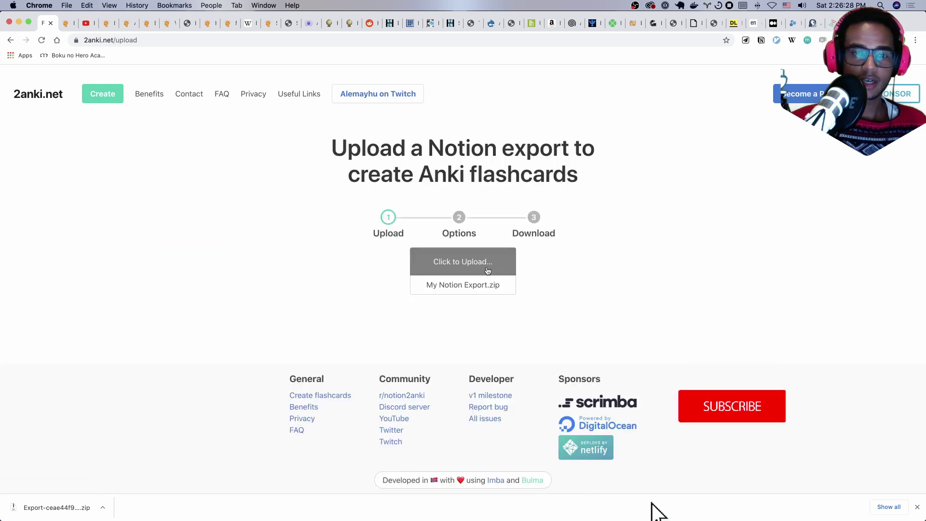
{"action": "left_click", "coordinate": [488, 264]}
{"action": "left_click", "coordinate": [420, 84]}
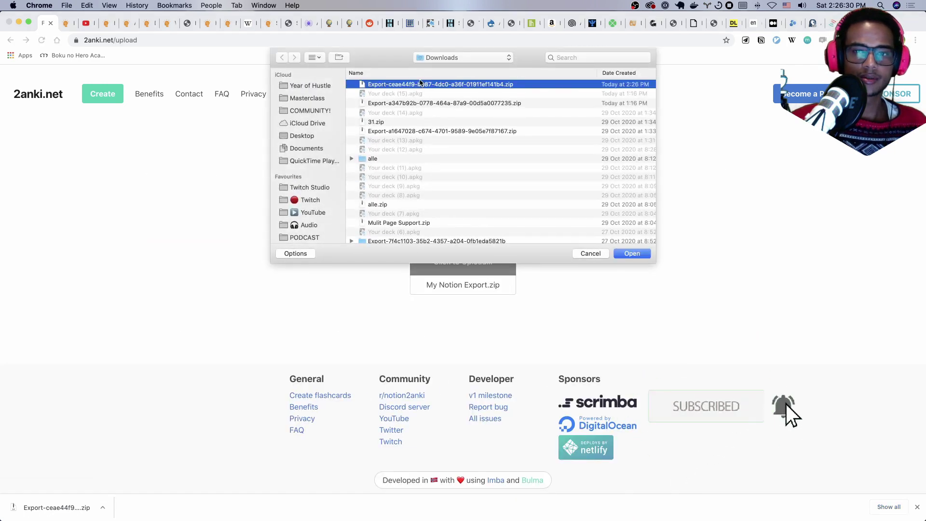
{"action": "double_click", "coordinate": [419, 83]}
Convert the uploaded export with the default card options and download the resulting deck.
{"action": "scroll", "coordinate": [465, 296], "scroll_direction": "down", "scroll_amount": 6}
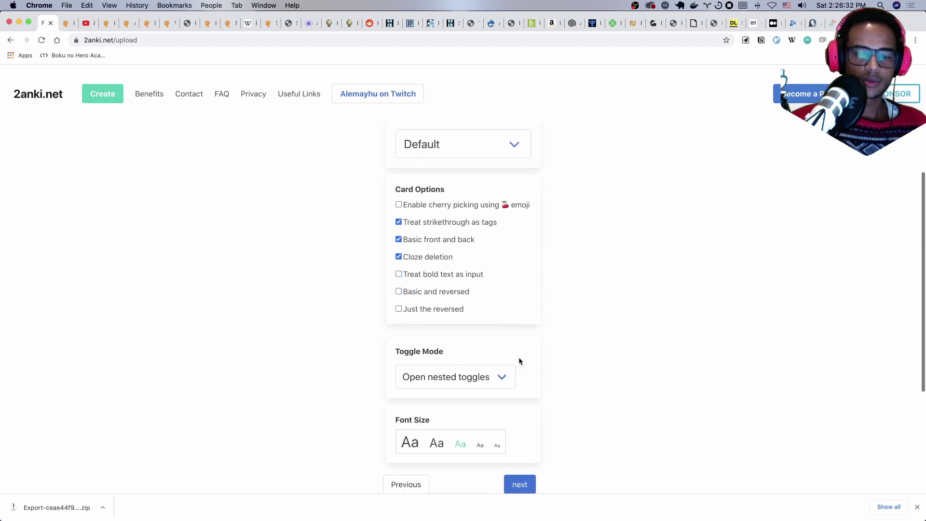
{"action": "left_click", "coordinate": [517, 419]}
{"action": "left_click", "coordinate": [471, 253]}
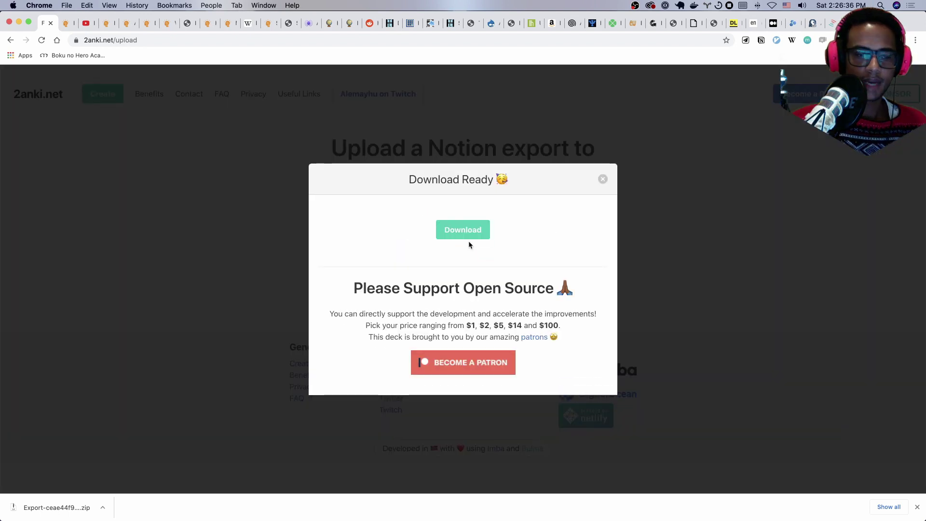
{"action": "left_click", "coordinate": [467, 239]}
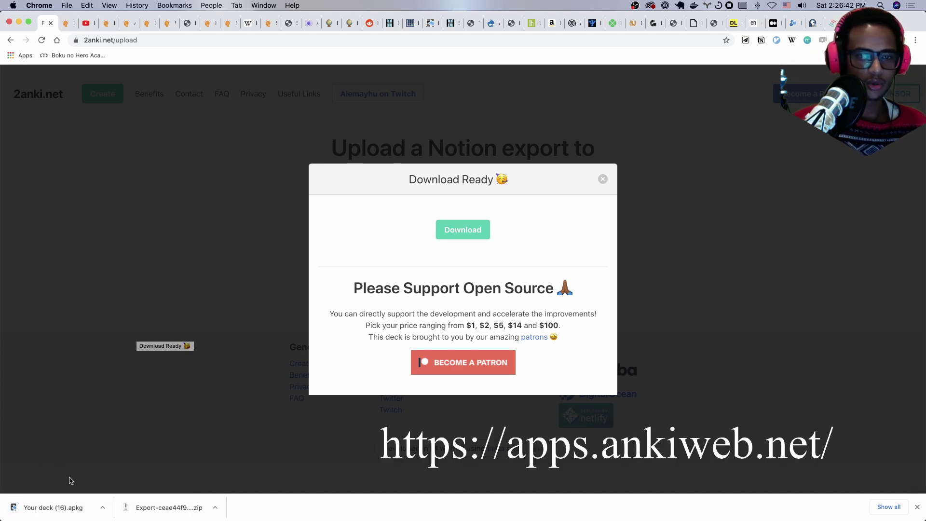
Import the downloaded deck "Your deck (16).apkg" into Anki, compare it with the Notion toggles, and close the import report.
{"action": "left_click", "coordinate": [62, 511]}
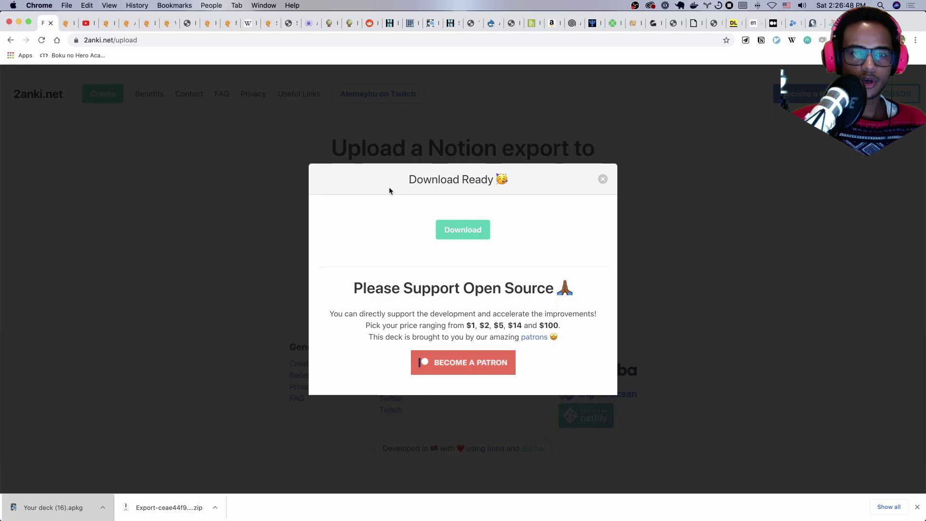
{"action": "key", "text": "super+Tab"}
{"action": "key", "text": "super+bracketleft"}
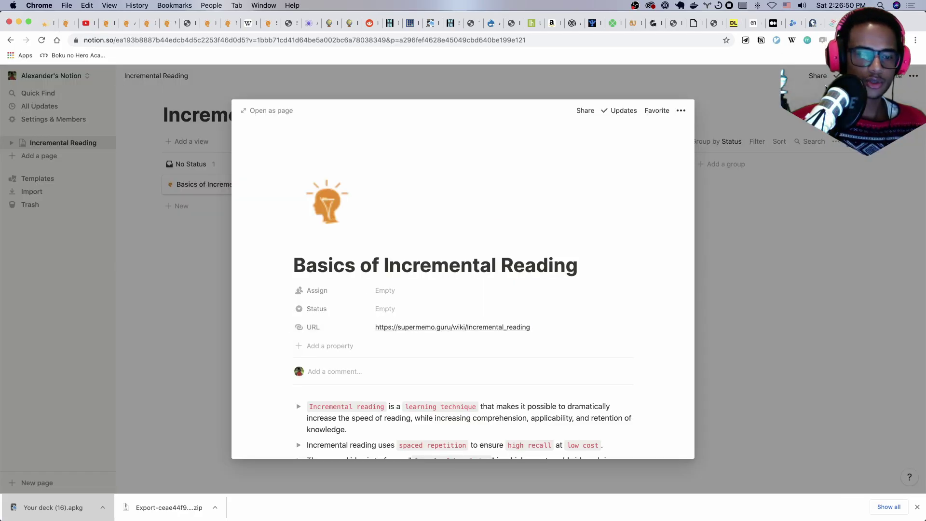
{"action": "scroll", "coordinate": [458, 327], "scroll_direction": "down", "scroll_amount": 4}
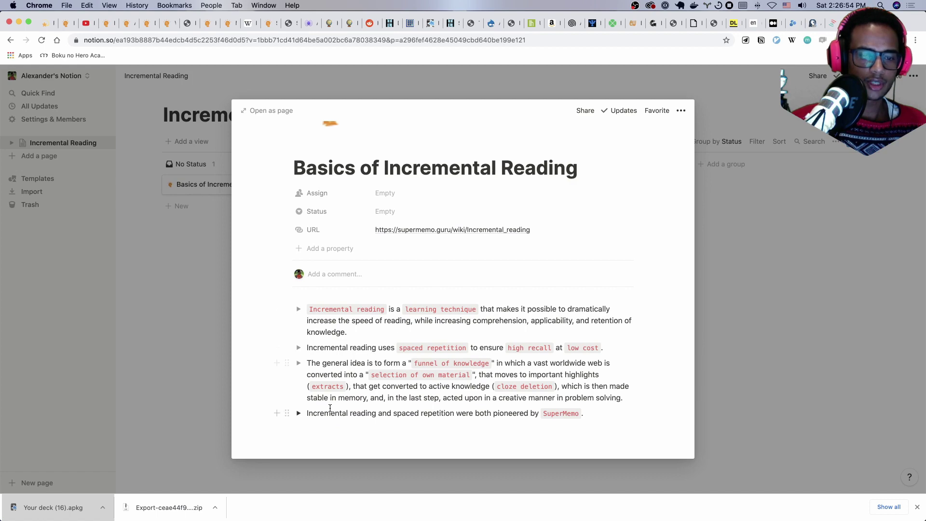
{"action": "key", "text": "super+Tab"}
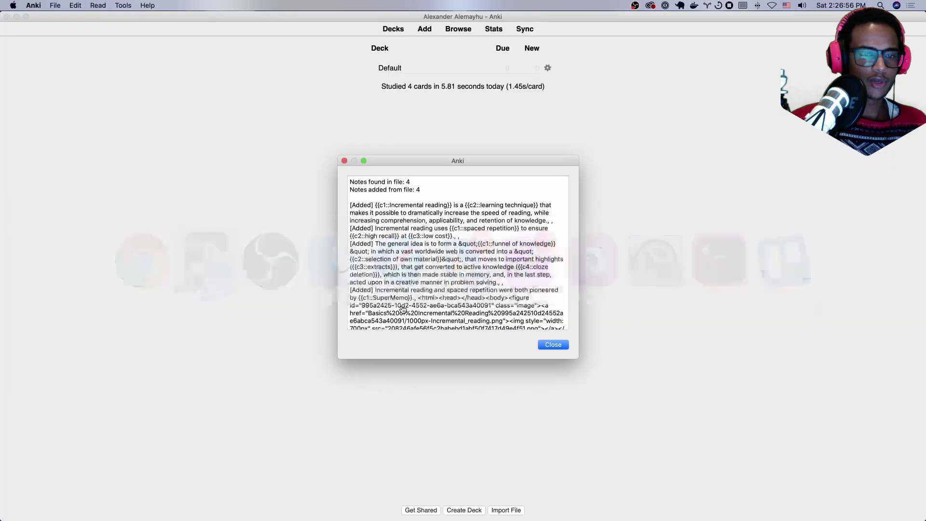
{"action": "key", "text": "Return"}
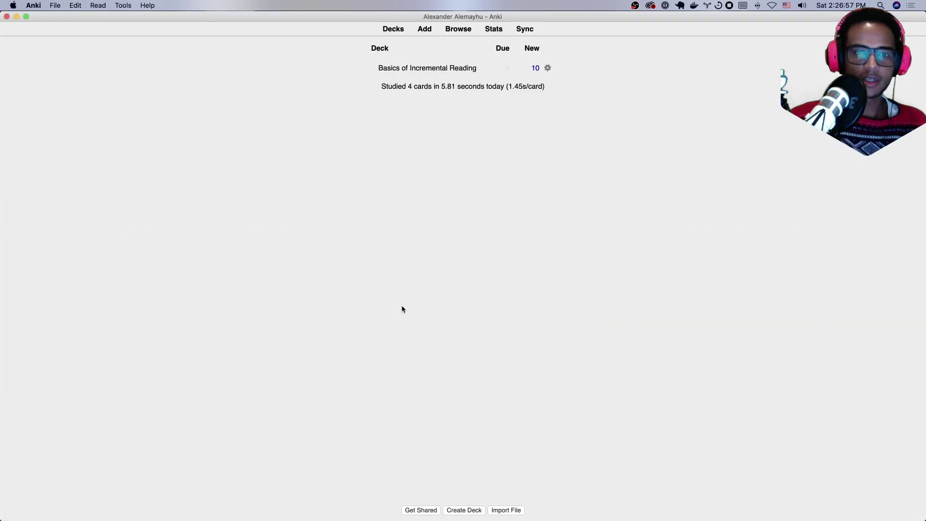
Start studying the "Basics of Incremental Reading" deck and reveal the first cloze card's answer.
{"action": "left_click", "coordinate": [402, 67]}
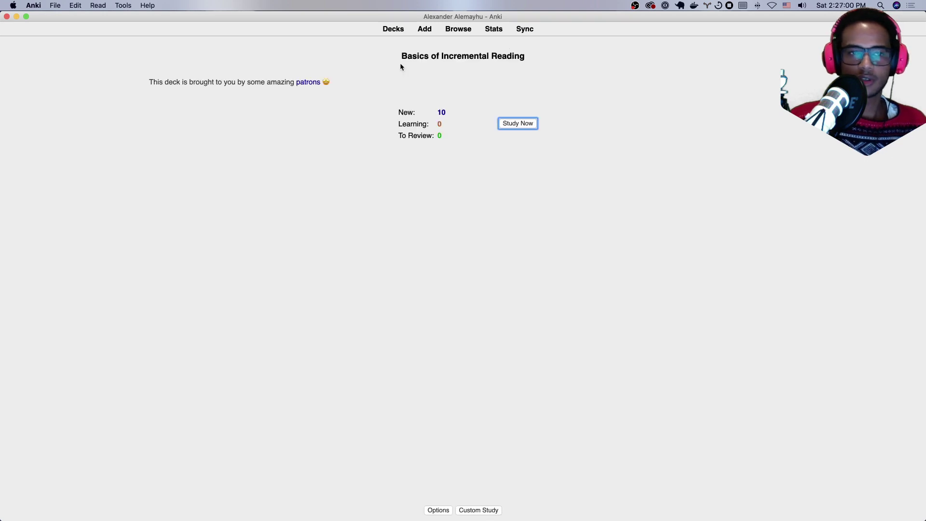
{"action": "key", "text": "Return"}
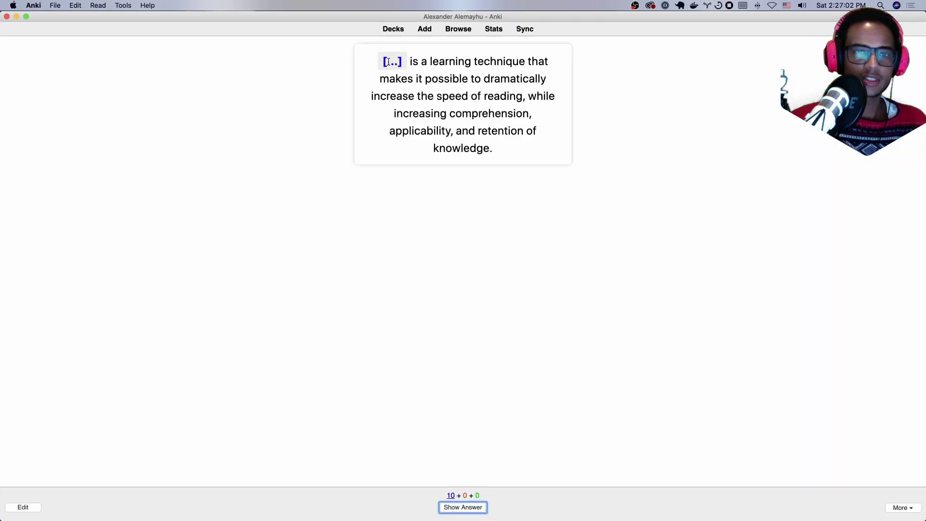
{"action": "mouse_move", "coordinate": [383, 61]}
{"action": "left_mouse_down"}
{"action": "mouse_move", "coordinate": [411, 60]}
{"action": "mouse_move", "coordinate": [400, 61]}
{"action": "left_mouse_up"}
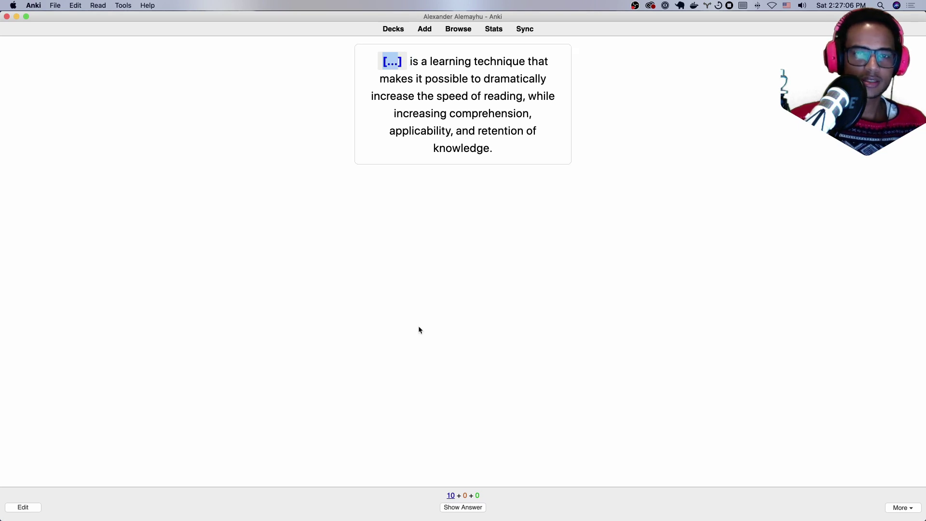
{"action": "key", "text": "space"}
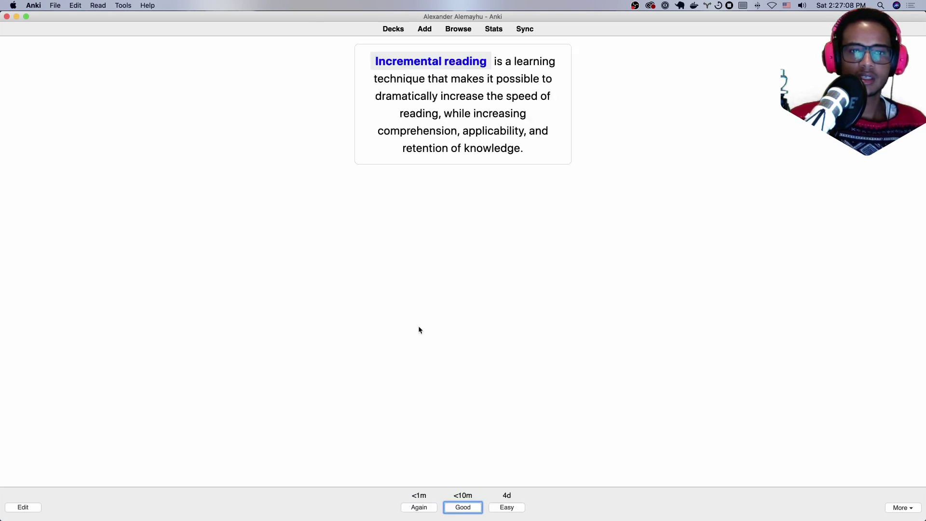
Rate the revealed cloze card Good, and reveal and rate the following five cards of the deck Good as well.
{"action": "key", "text": "space"}
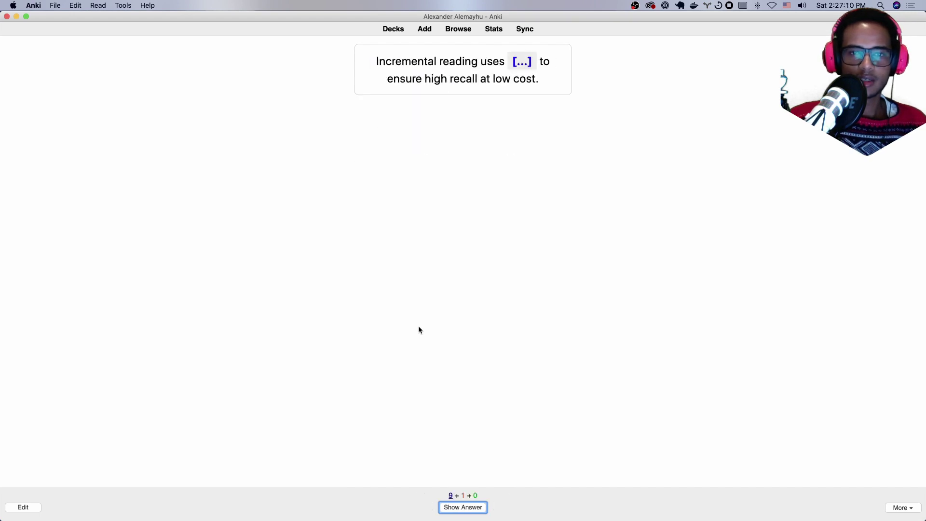
{"action": "key", "text": "space"}
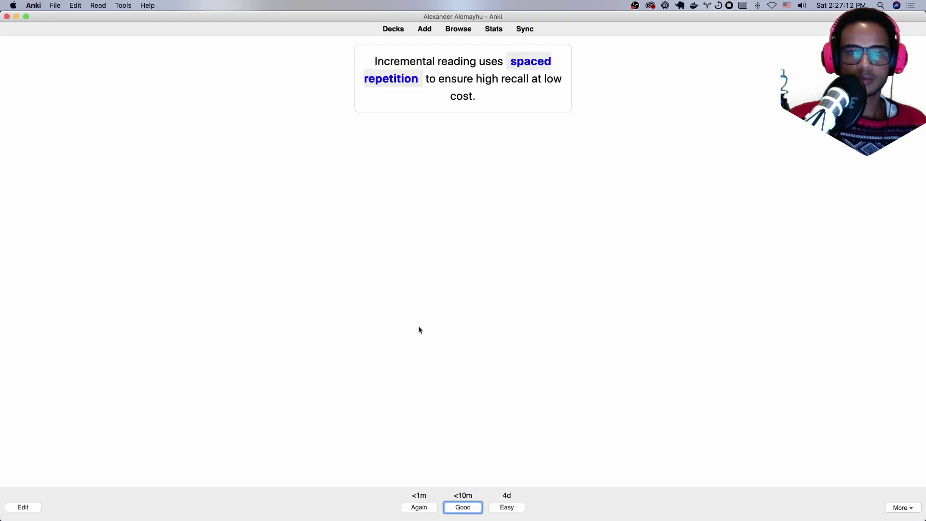
{"action": "key", "text": "space"}
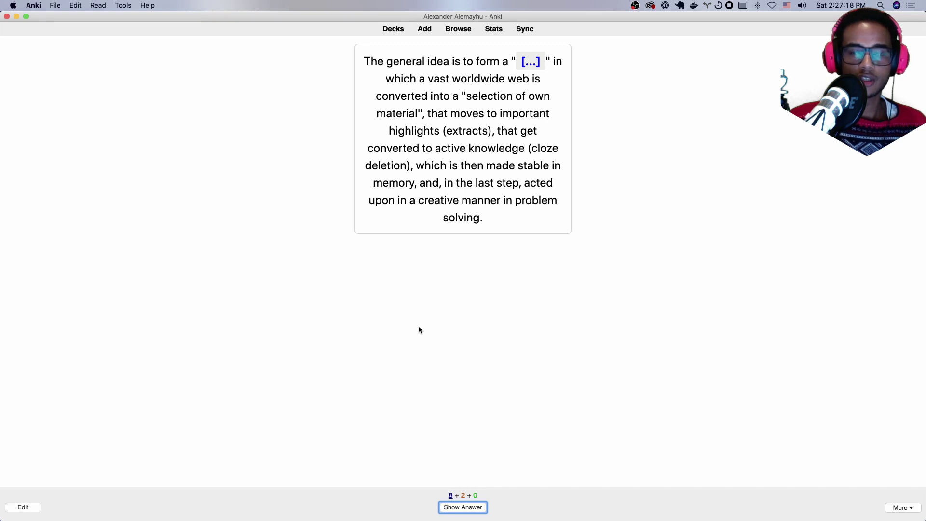
{"action": "key", "text": "space"}
{"action": "key", "text": "space"}
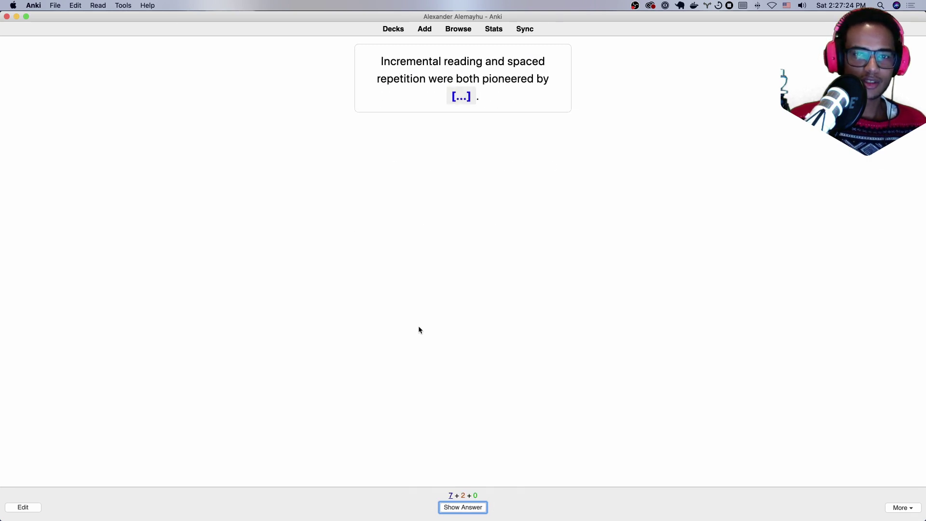
{"action": "key", "text": "space"}
{"action": "key", "text": "space"}
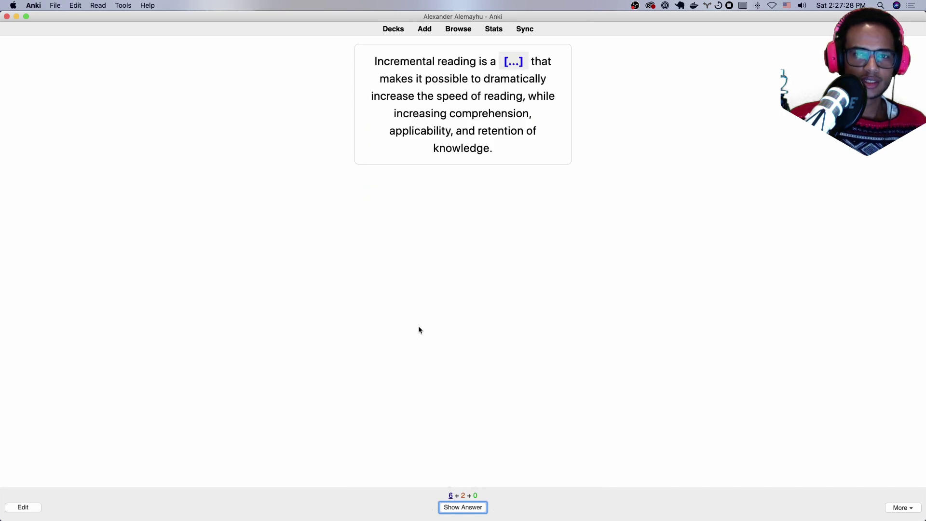
{"action": "key", "text": "space"}
{"action": "key", "text": "space"}
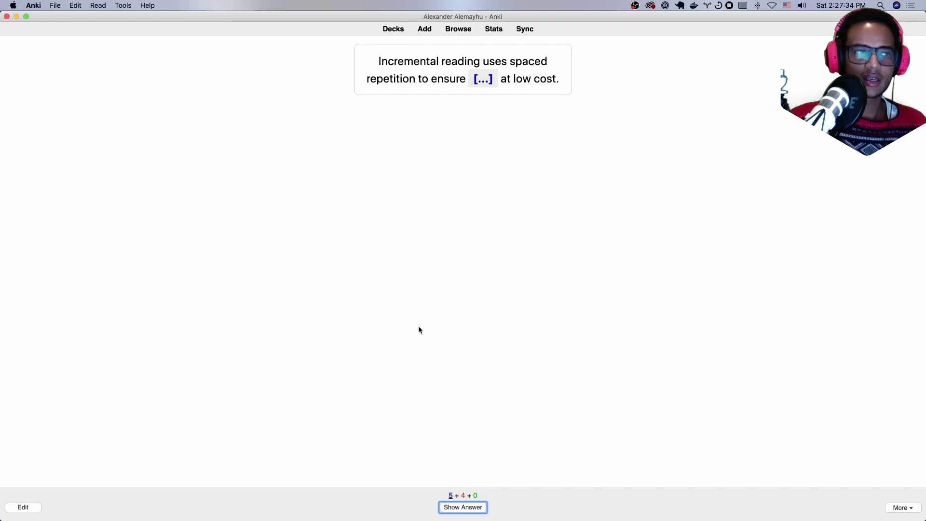
{"action": "key", "text": "space"}
{"action": "key", "text": "space"}
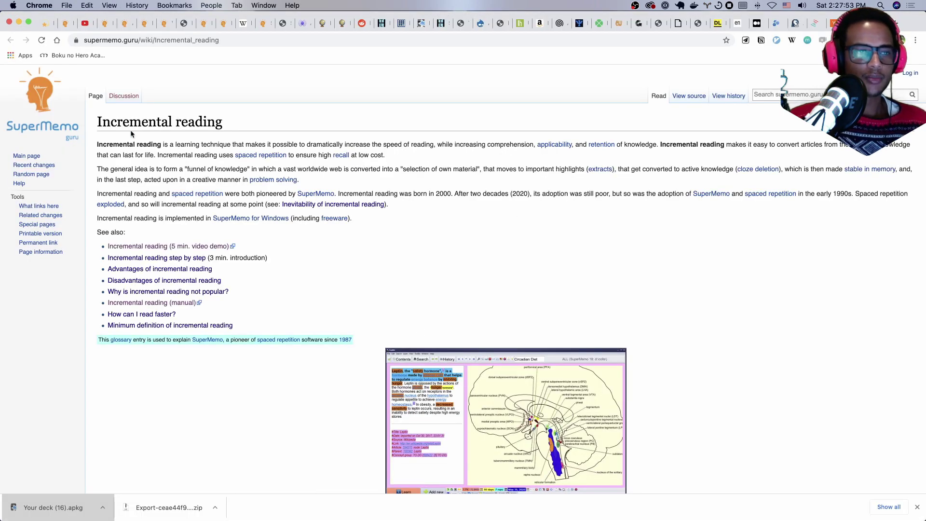
Compare the supermemo.guru incremental reading article with the toggles on the Notion page "Basics of Incremental Reading", and return to the 2anki.net upload page.
{"action": "scroll", "coordinate": [122, 217], "scroll_direction": "down", "scroll_amount": 5}
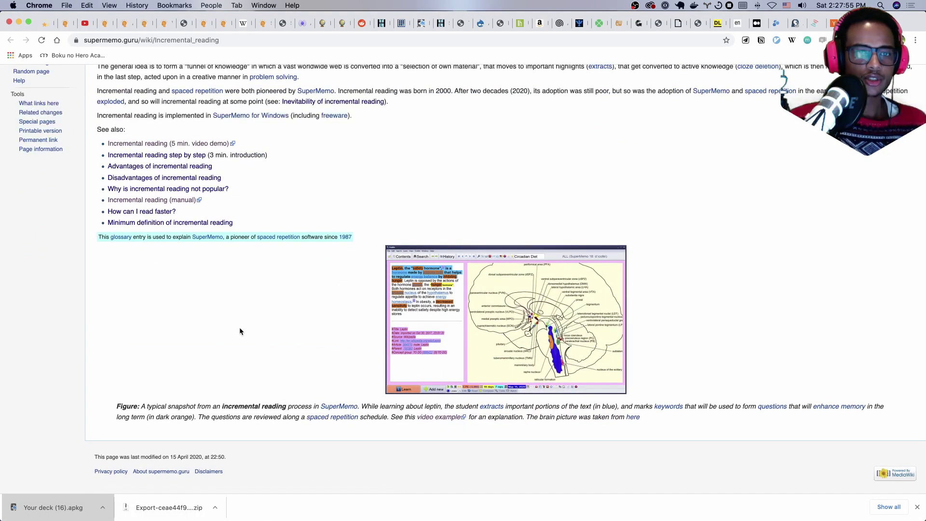
{"action": "key", "text": "ctrl+Tab"}
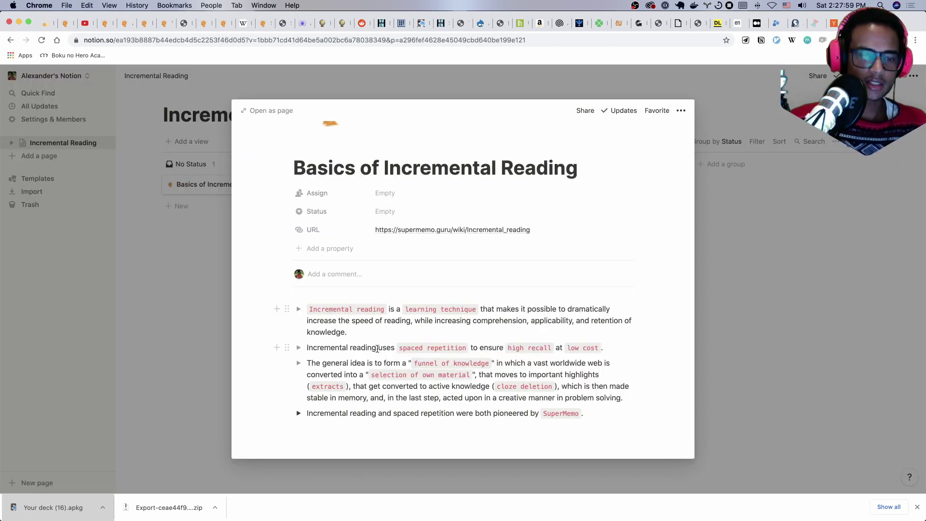
{"action": "triple_click", "coordinate": [323, 308]}
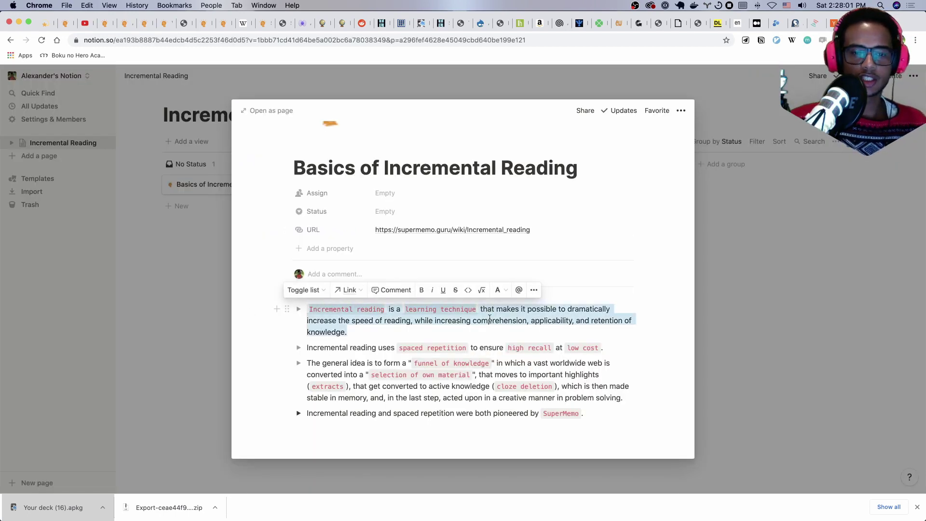
{"action": "left_click", "coordinate": [489, 340]}
{"action": "key", "text": "ctrl+shift+Tab"}
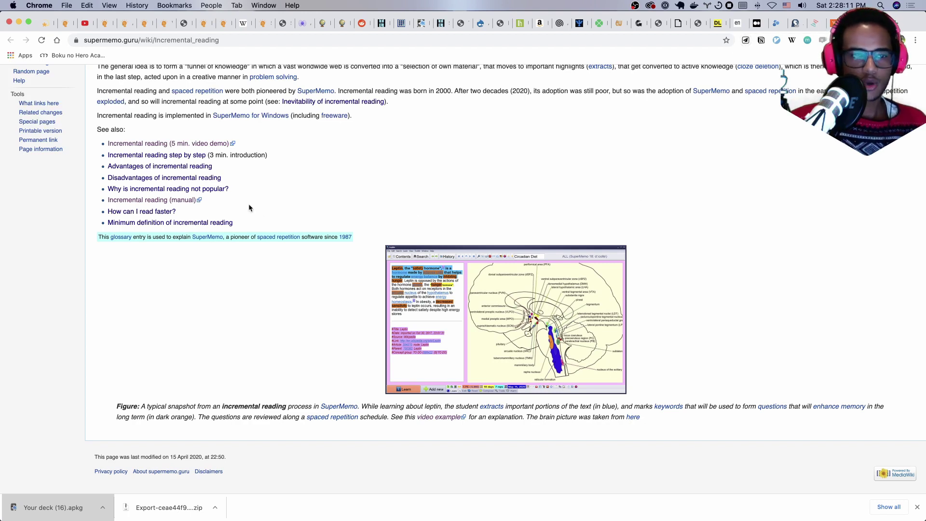
{"action": "key", "text": "ctrl+Left"}
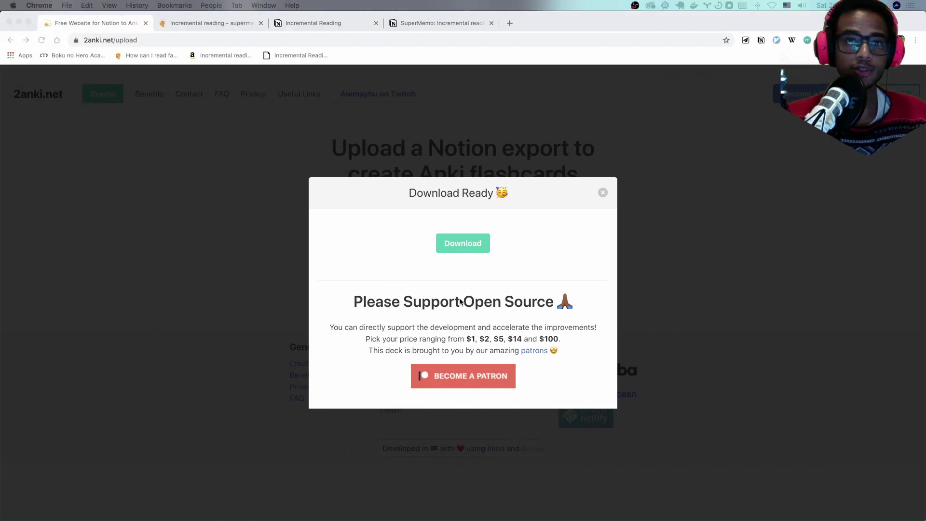